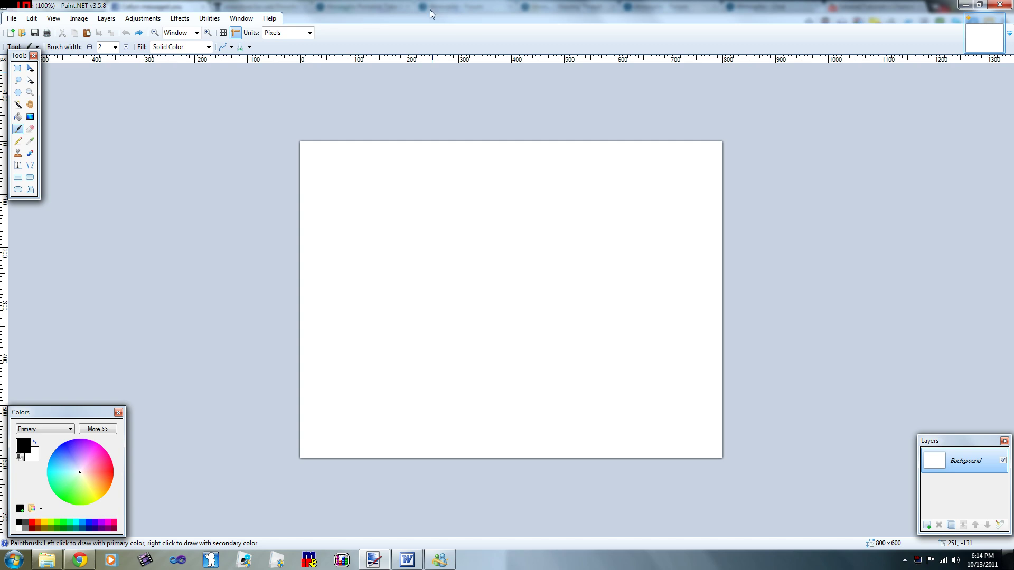
- Open IMG_3922.JPG from the Pictures library's 232CANON folder
click(10, 22)
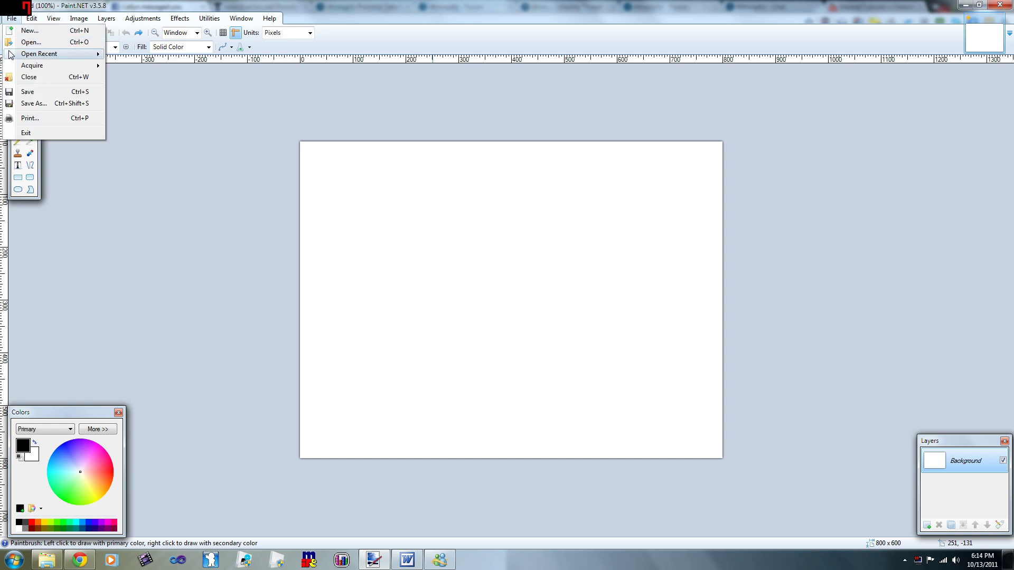
mouse_move(11, 55)
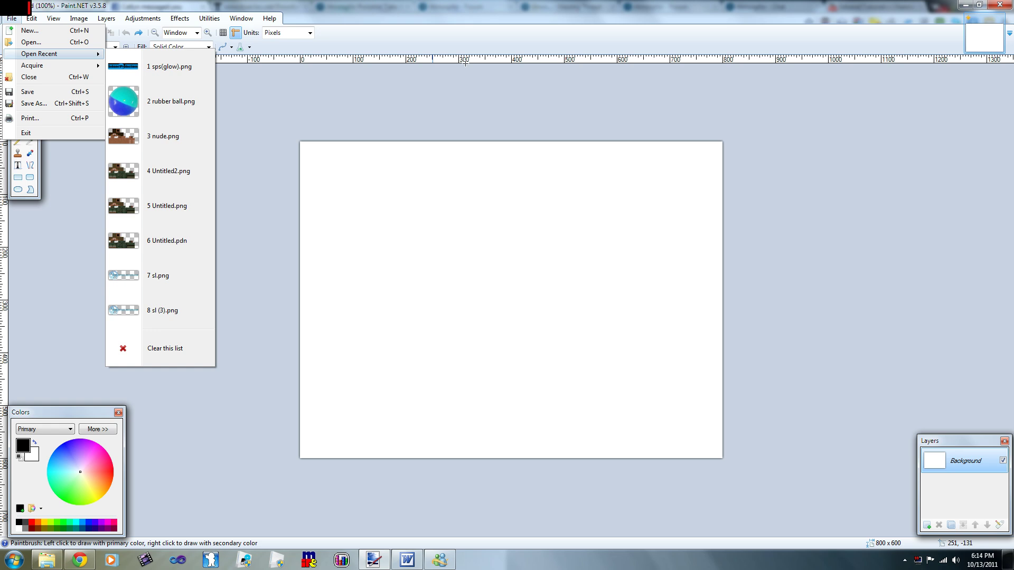
click(505, 69)
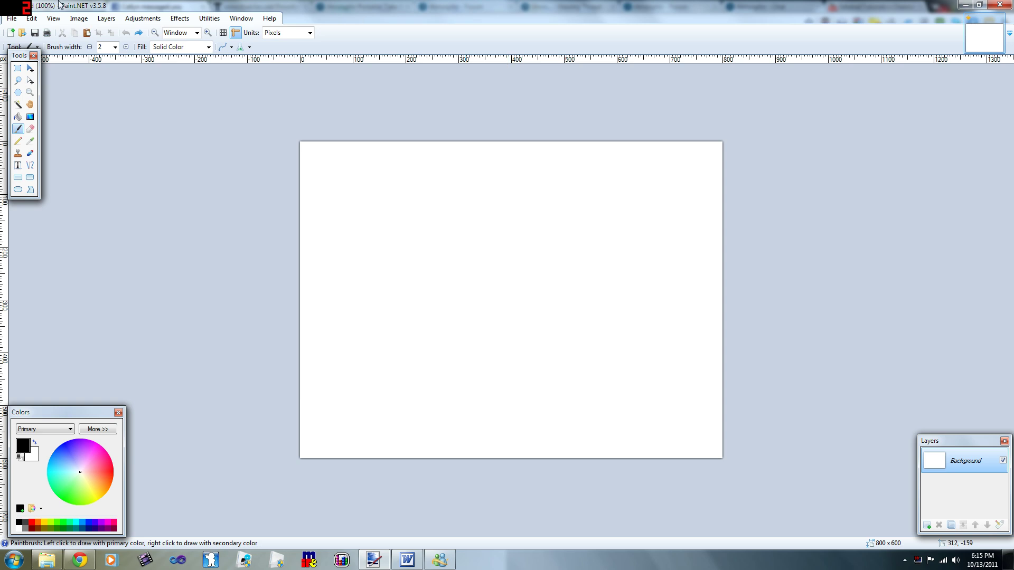
click(8, 20)
click(22, 42)
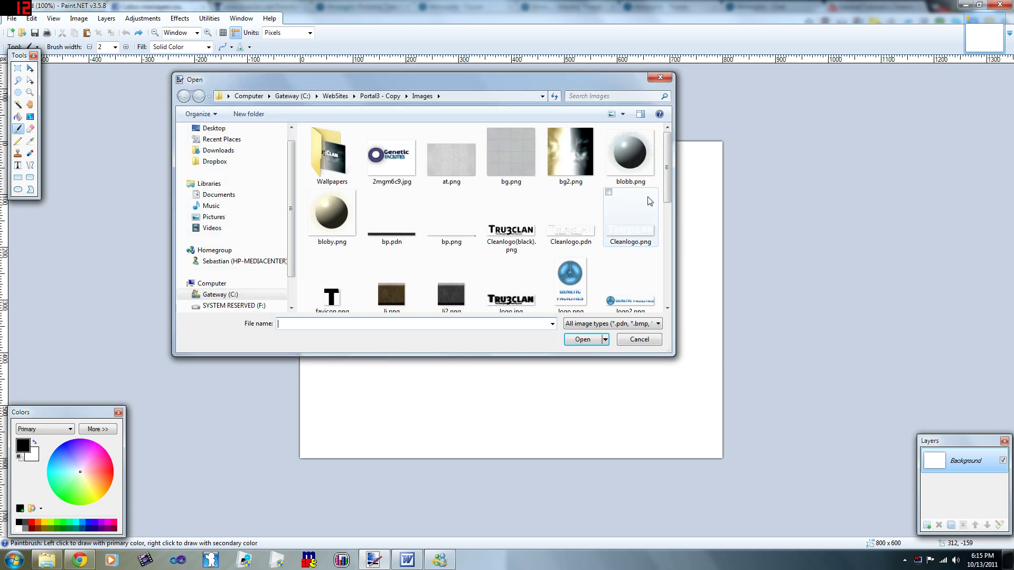
click(255, 195)
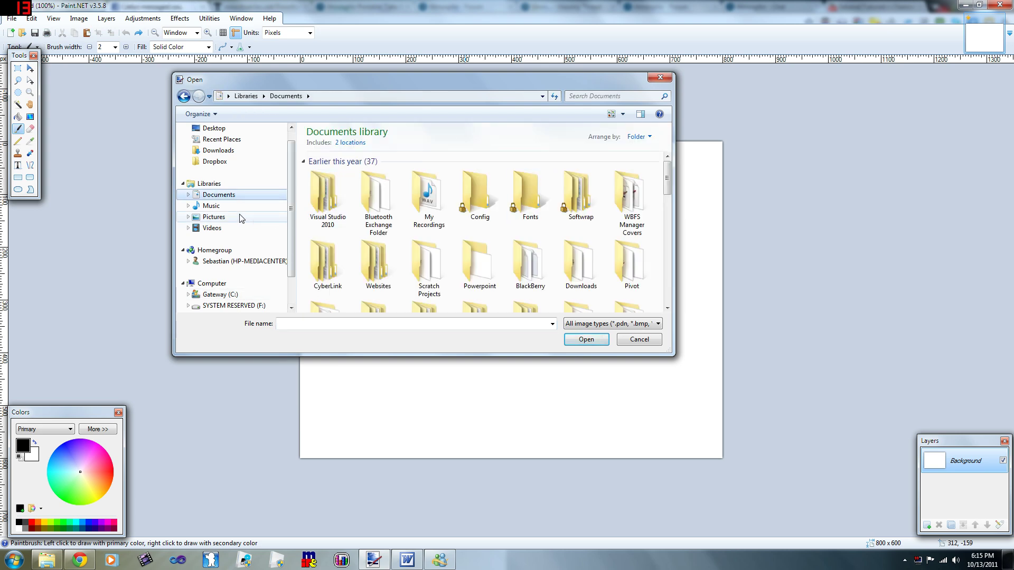
click(241, 218)
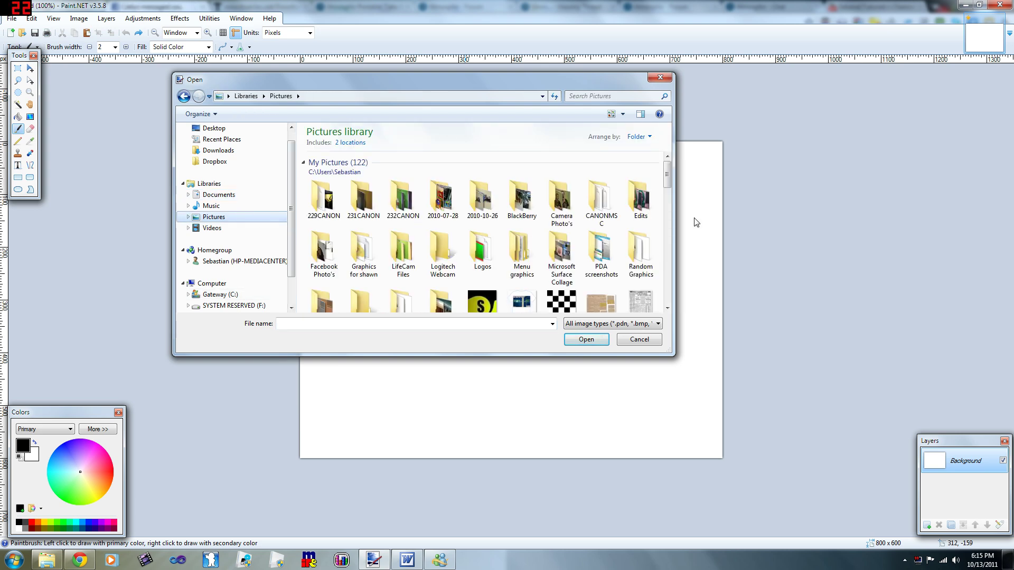
double_click(404, 204)
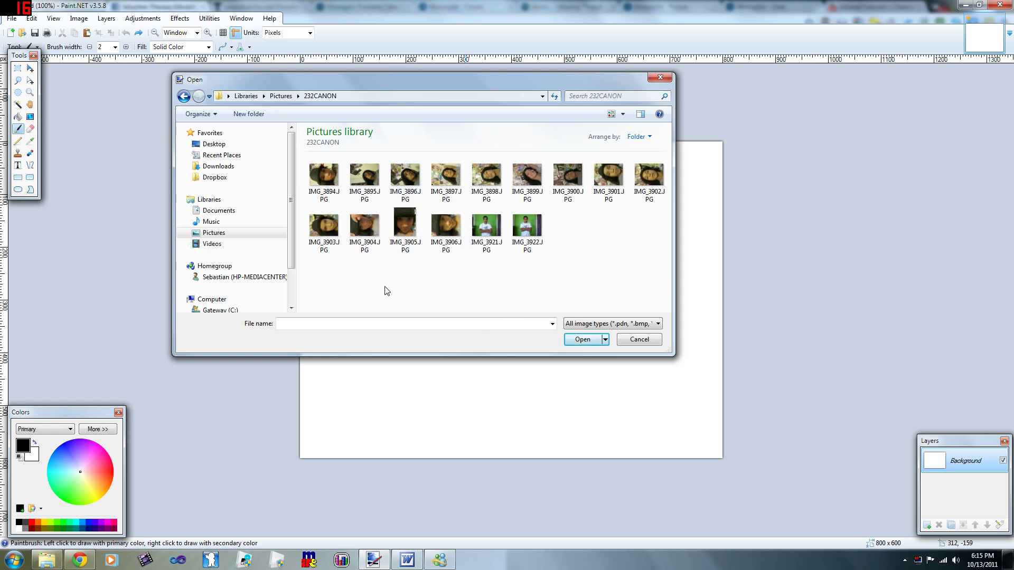
double_click(526, 232)
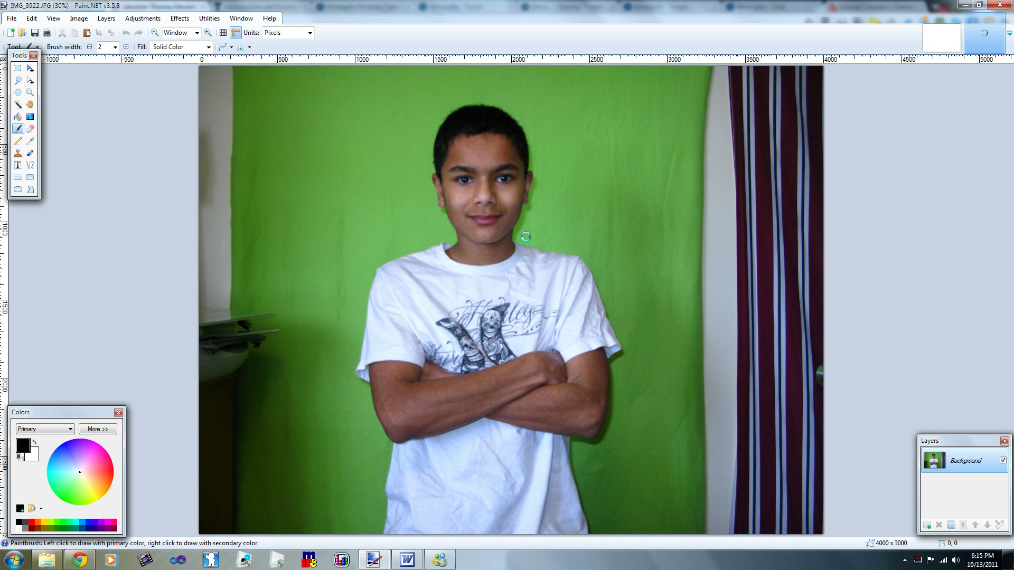
- Crop the photo to a rectangle around the boy and green backdrop, cutting off curtain and wall
click(17, 68)
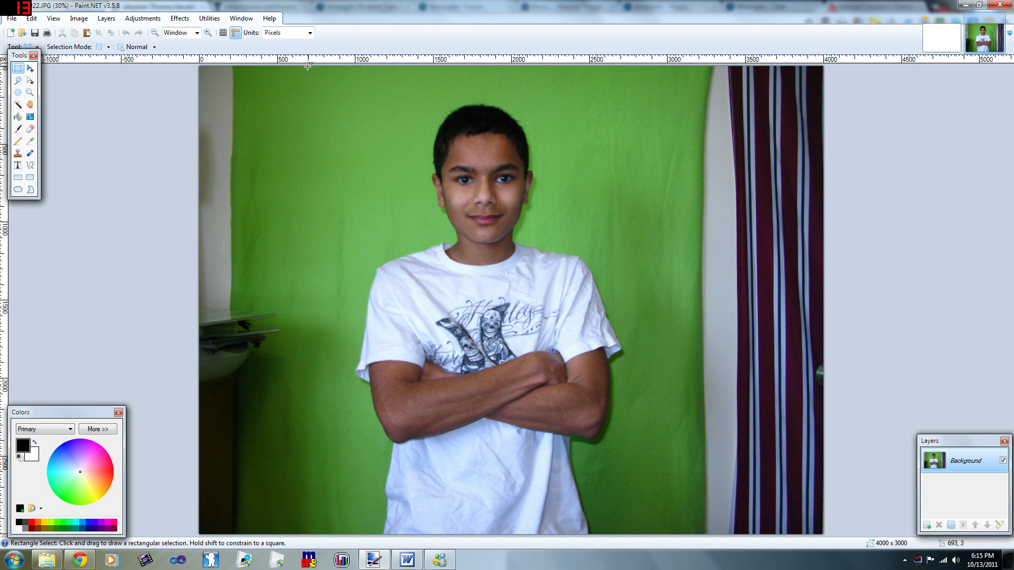
drag(306, 66, 660, 564)
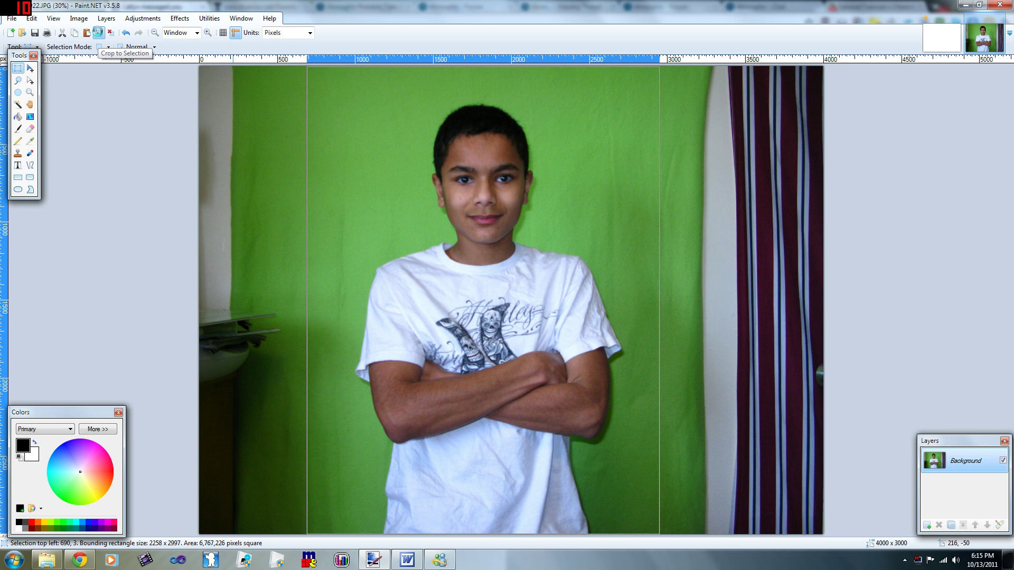
click(98, 33)
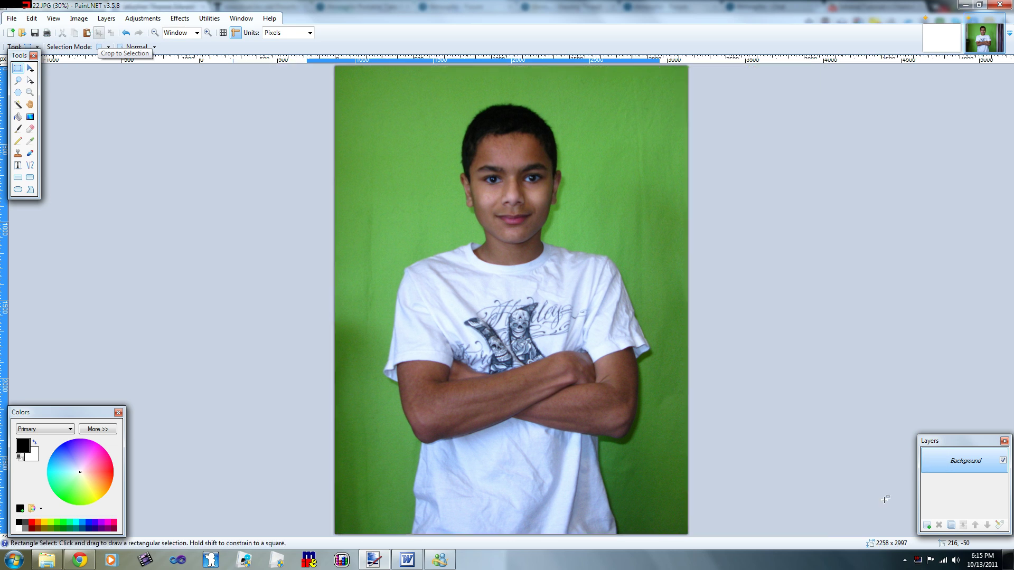
- Add a new empty layer below the photo and name it Background
click(927, 525)
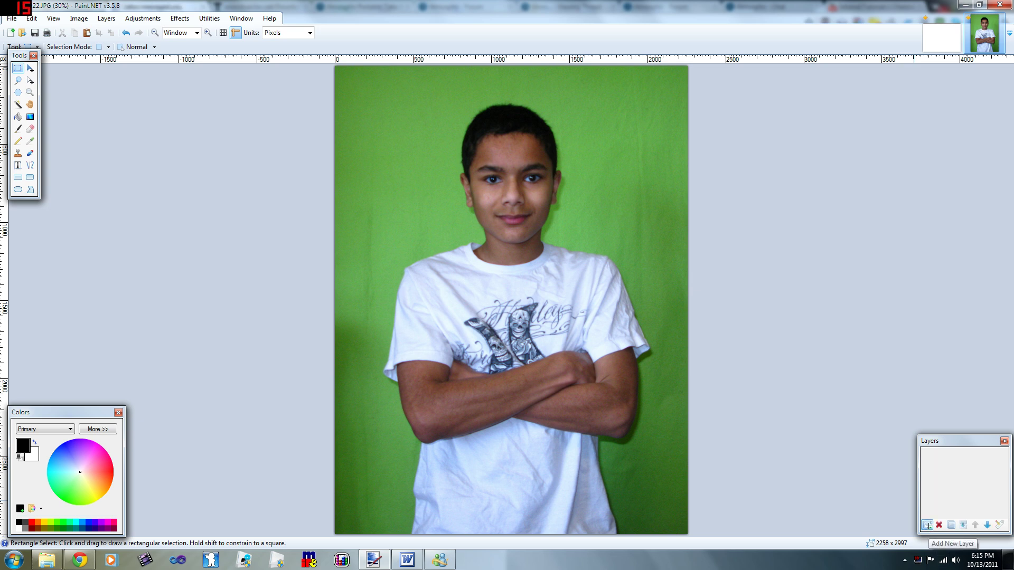
click(987, 524)
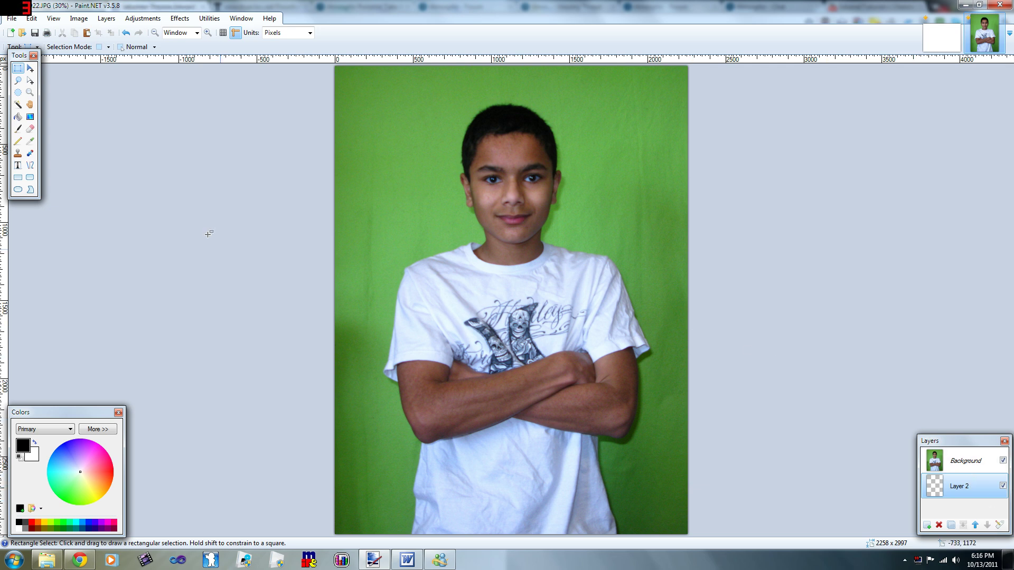
double_click(957, 481)
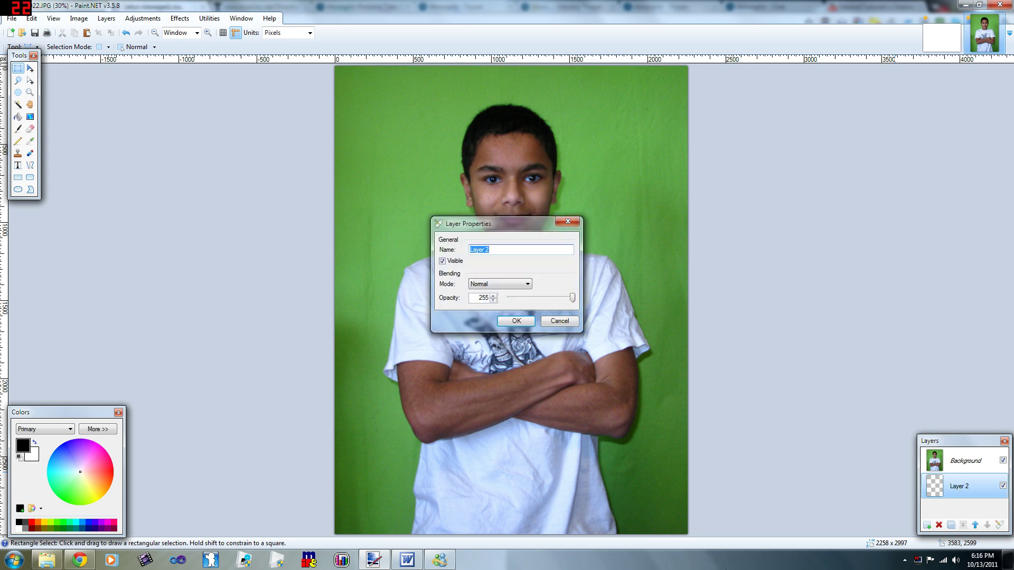
text(Background)
key(Return)
- Rename the photo layer to Canvas
double_click(968, 466)
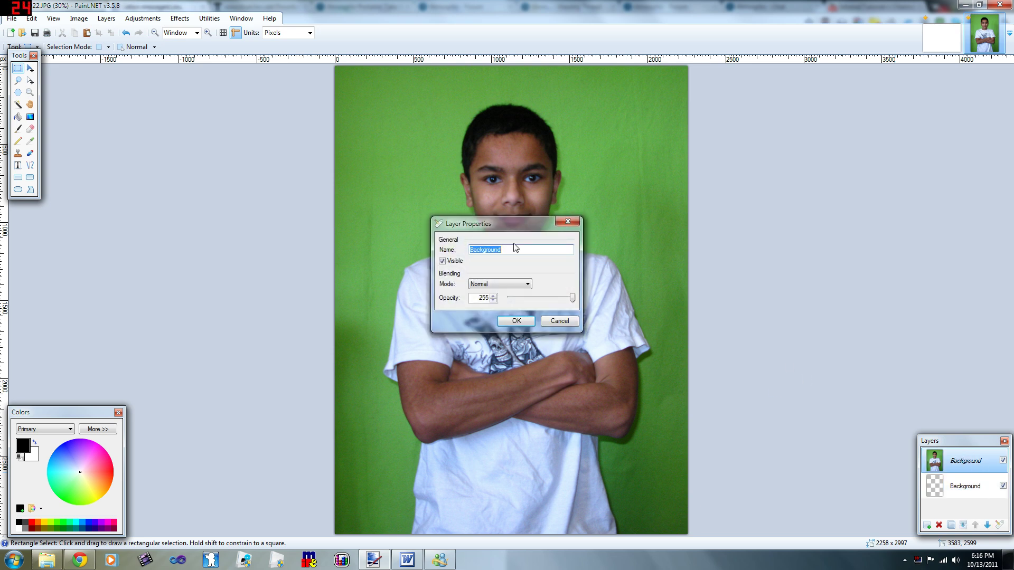
text(Canvas)
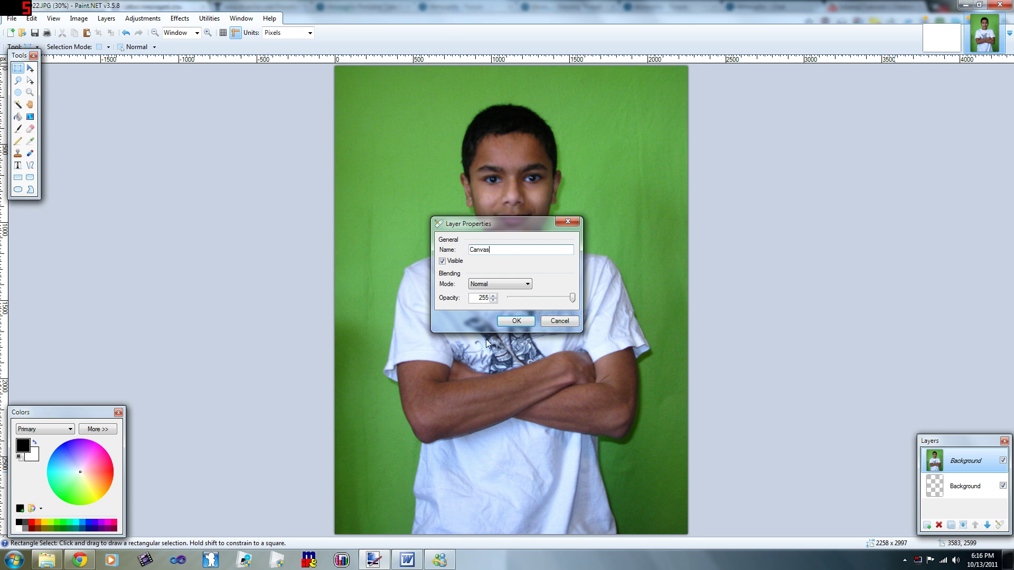
click(516, 322)
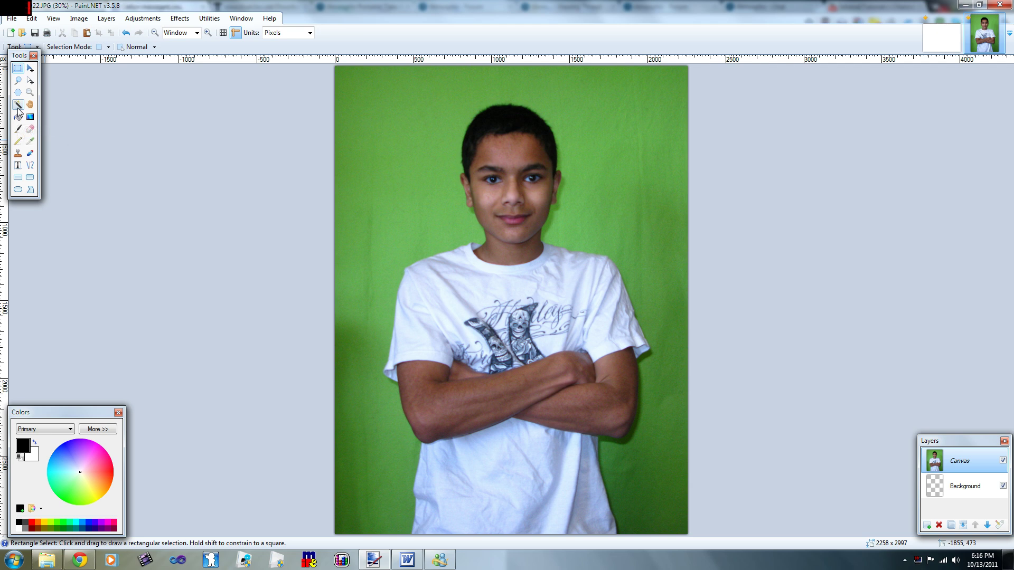
- Magic-wand the green backdrop at 33% tolerance, adding the leftover patches by the cheek and arm
click(18, 107)
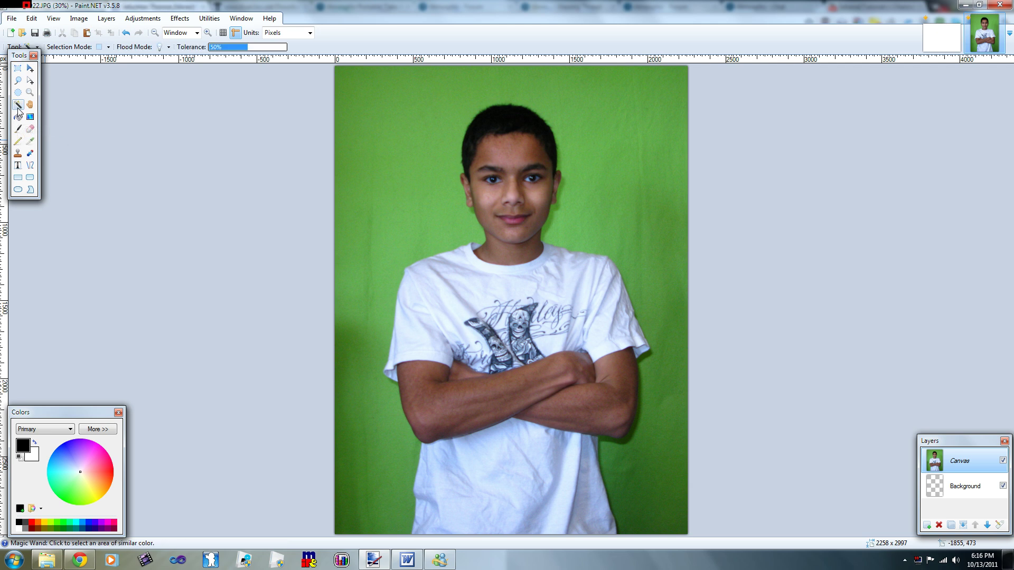
click(393, 178)
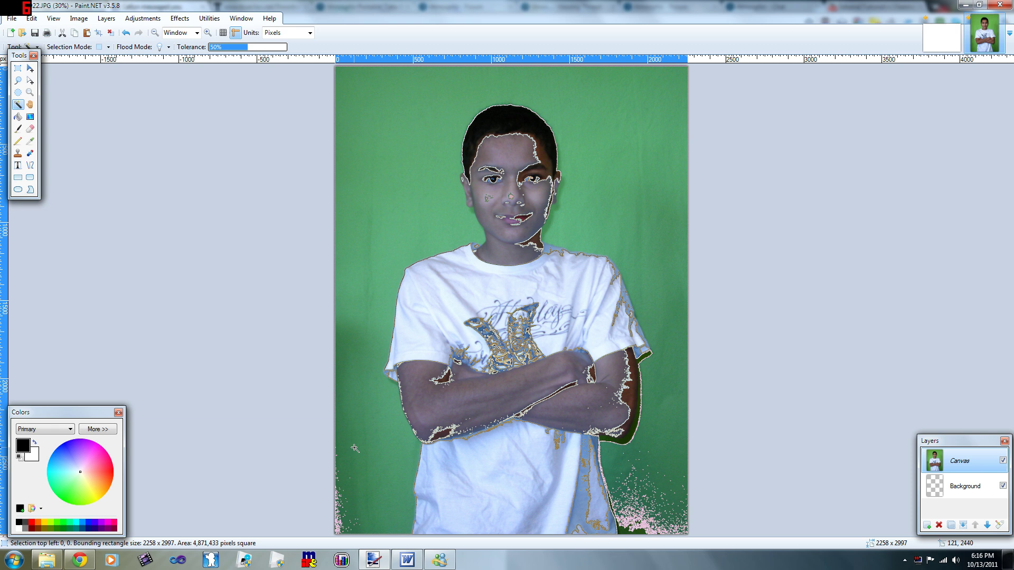
click(235, 47)
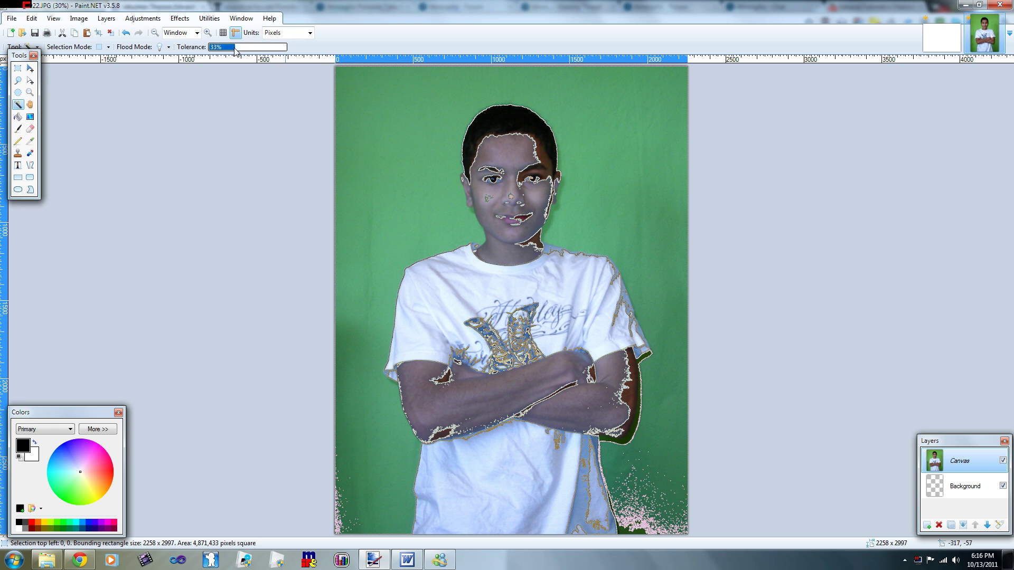
click(422, 217)
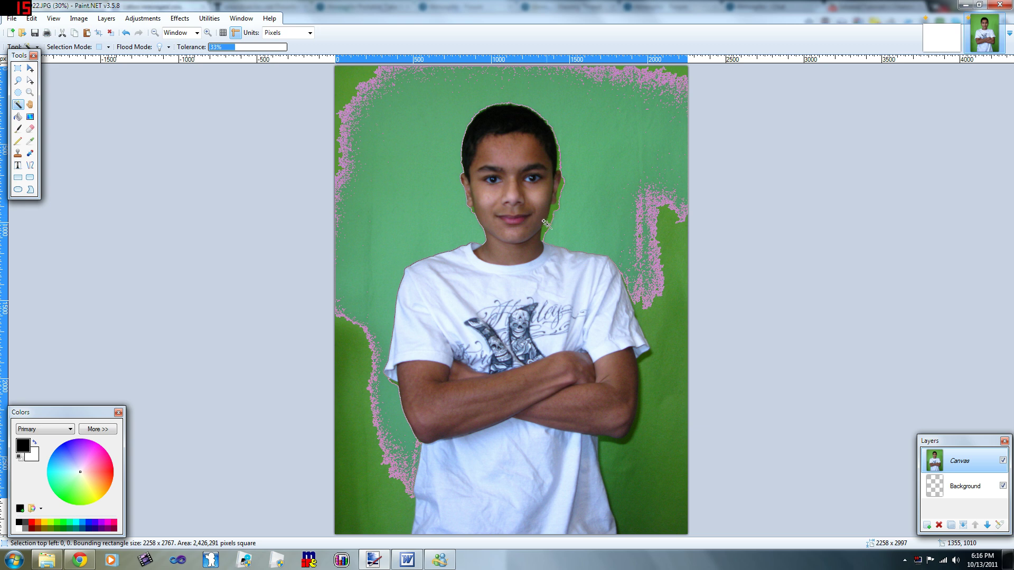
click(546, 224)
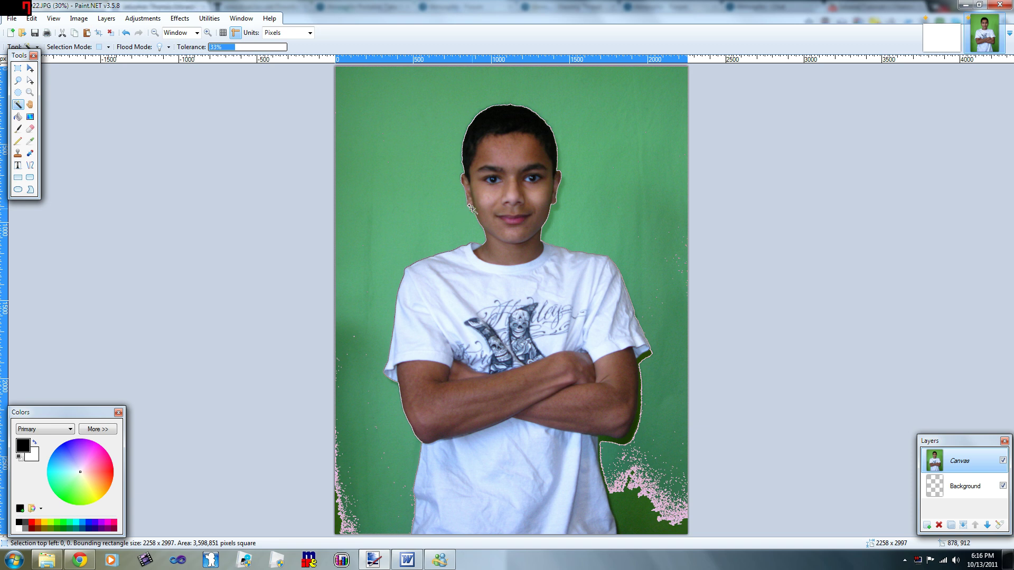
click(471, 208)
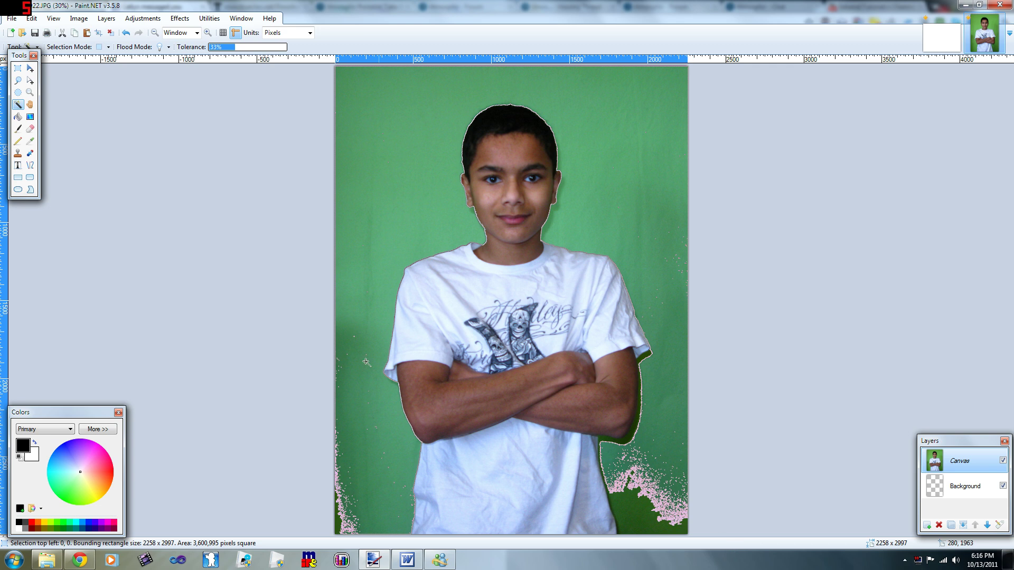
click(624, 439)
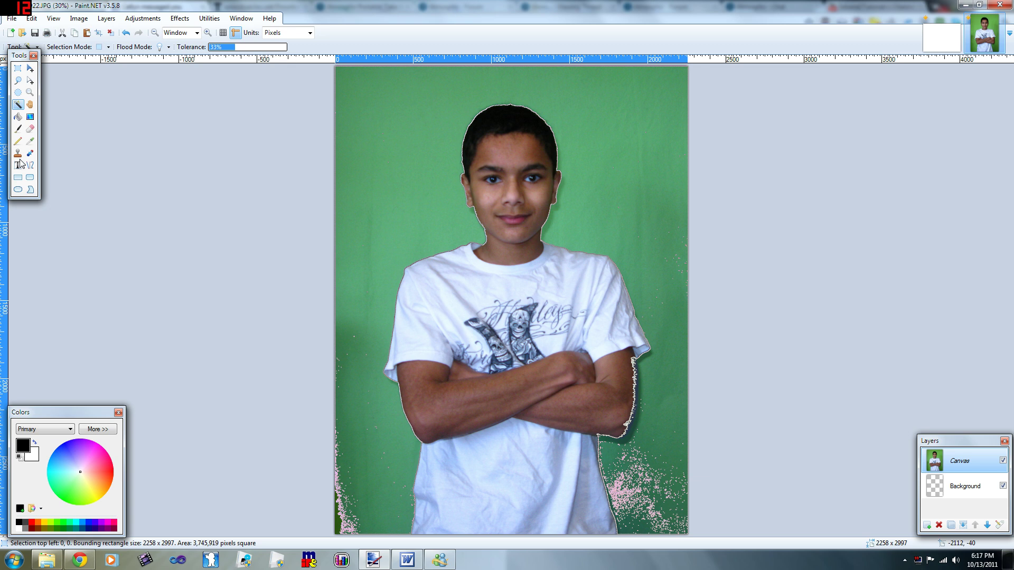
- Lasso-add the green strip along the arm and the area right of the elbow
click(19, 80)
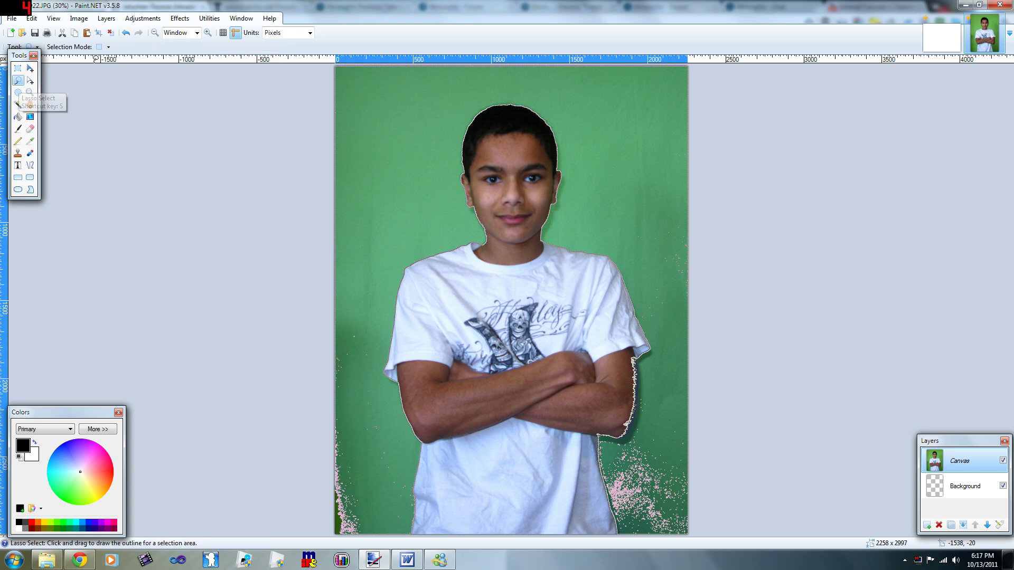
click(109, 47)
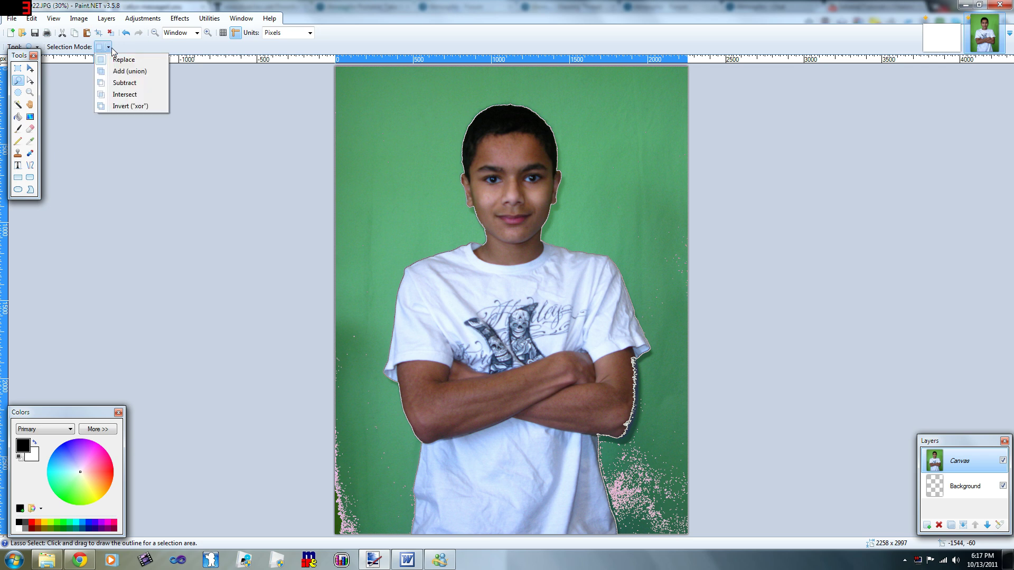
click(124, 71)
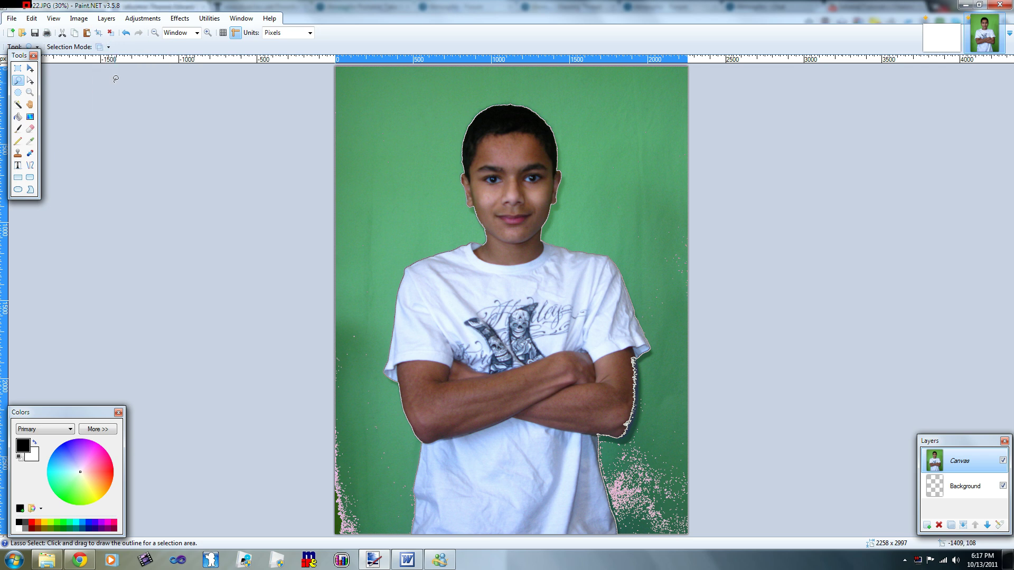
click(636, 359)
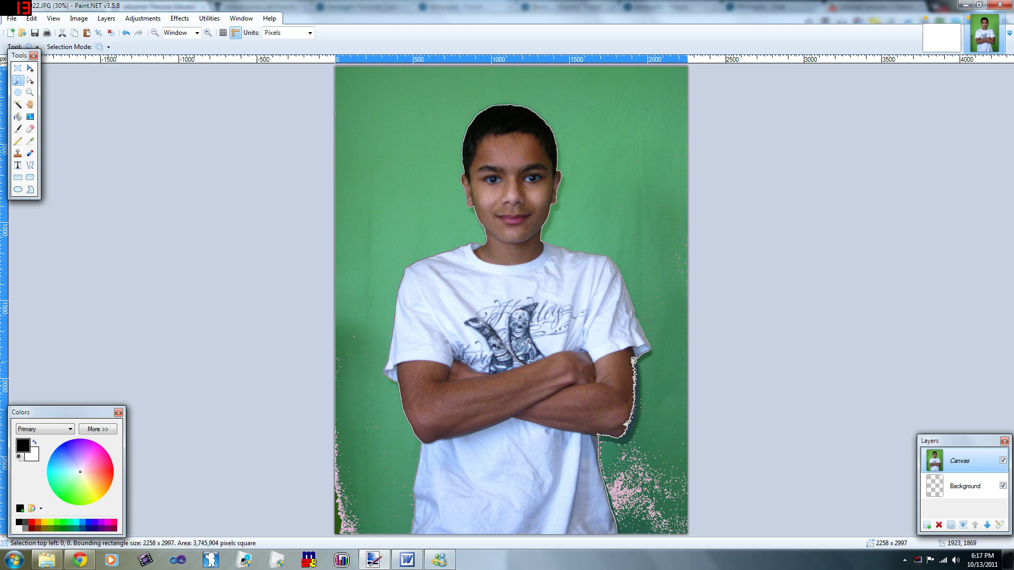
mouse_move(636, 359)
mouse_down()
mouse_move(616, 436)
mouse_move(637, 394)
mouse_move(630, 355)
mouse_move(627, 401)
mouse_move(646, 470)
mouse_move(631, 444)
mouse_move(655, 471)
mouse_up()
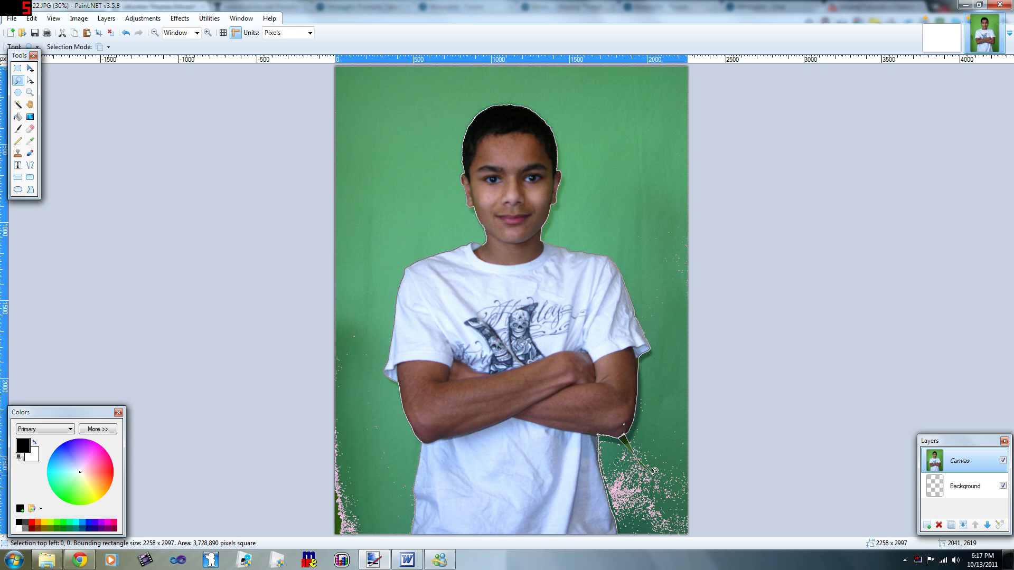
click(103, 47)
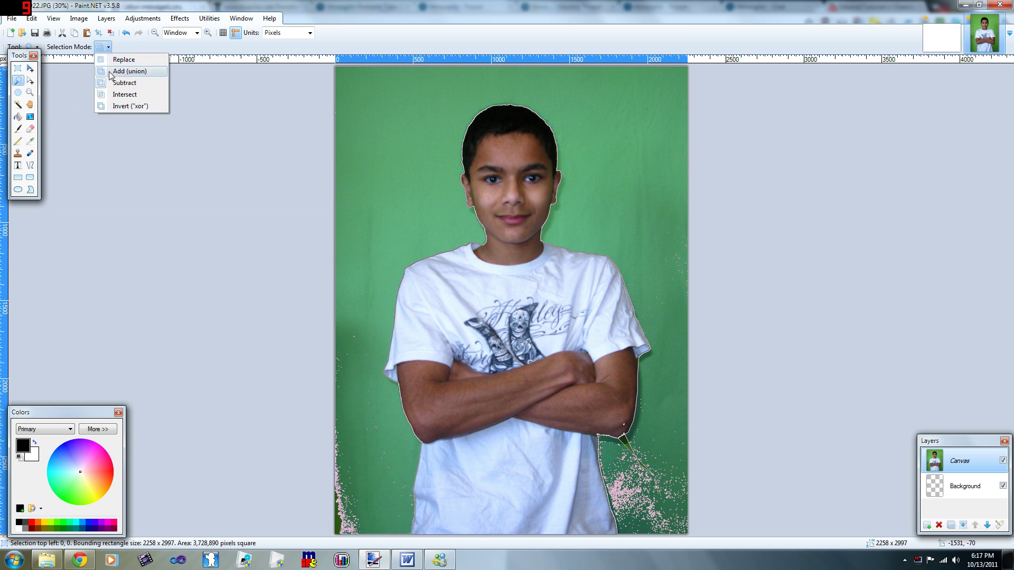
click(122, 72)
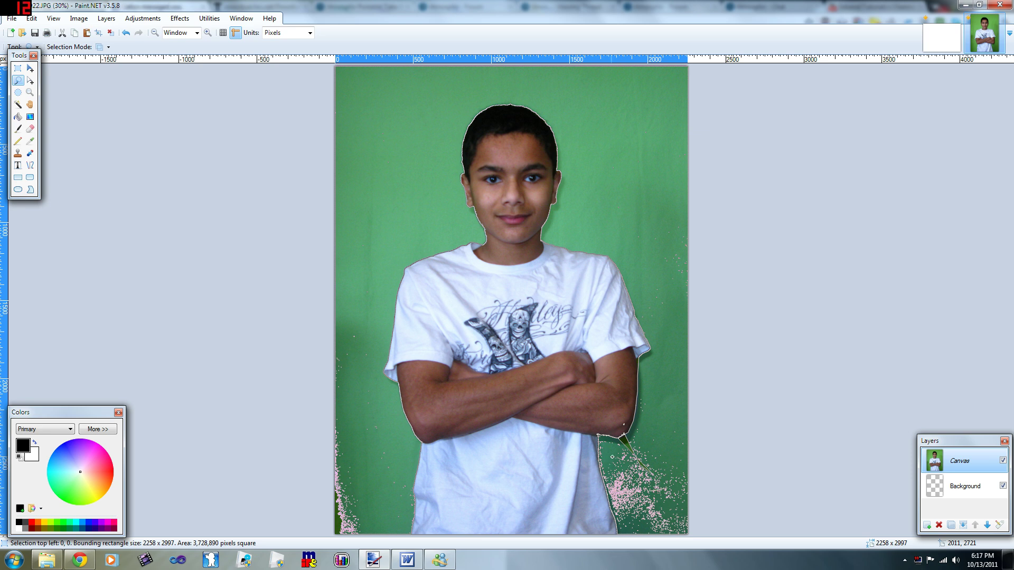
mouse_move(613, 457)
mouse_down()
mouse_move(663, 488)
mouse_move(615, 463)
mouse_move(635, 433)
mouse_up()
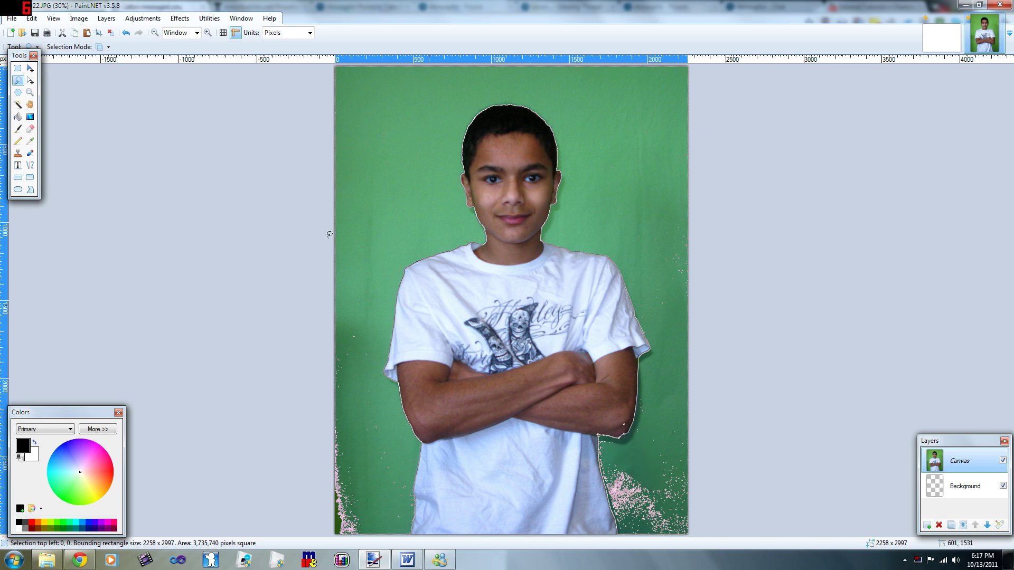
- Subtract stray slivers near the elbow from the selection
click(103, 46)
click(121, 84)
drag(616, 414, 619, 430)
drag(626, 432, 631, 423)
drag(624, 437, 616, 422)
- Add the green along the left edge and bottom-left corner to the selection
click(103, 47)
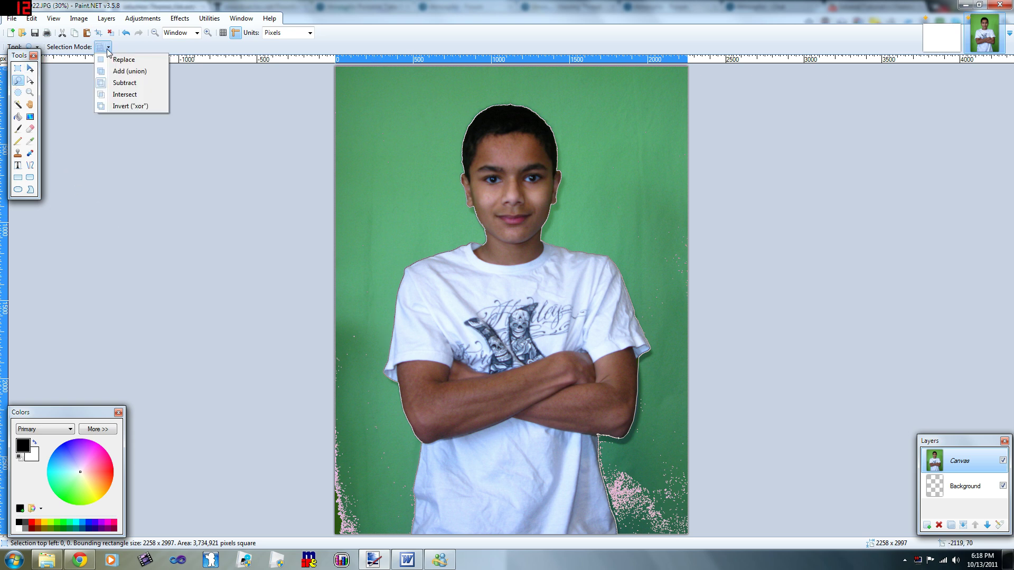
click(108, 83)
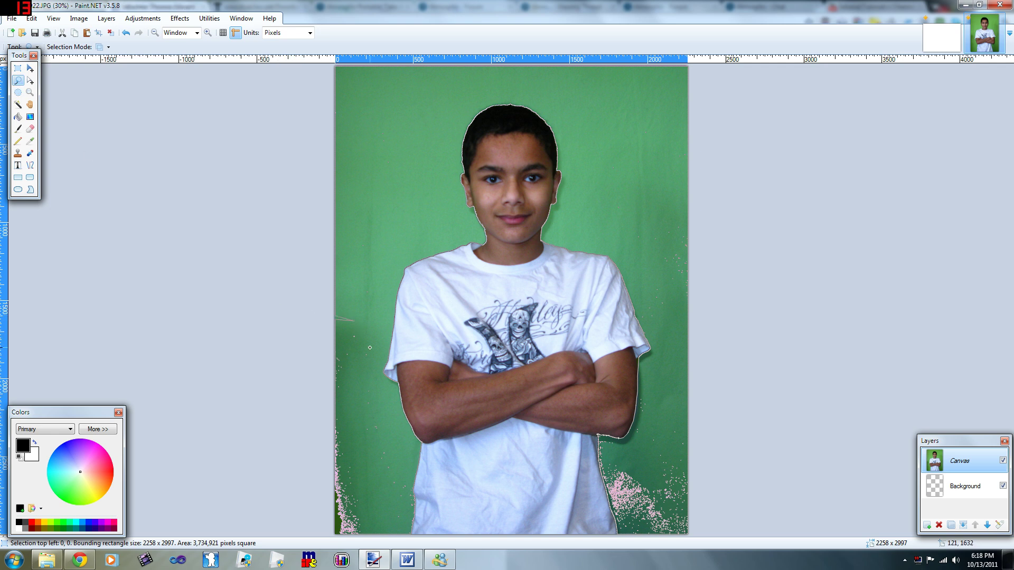
mouse_move(387, 438)
mouse_down()
mouse_move(376, 529)
mouse_move(345, 556)
mouse_up()
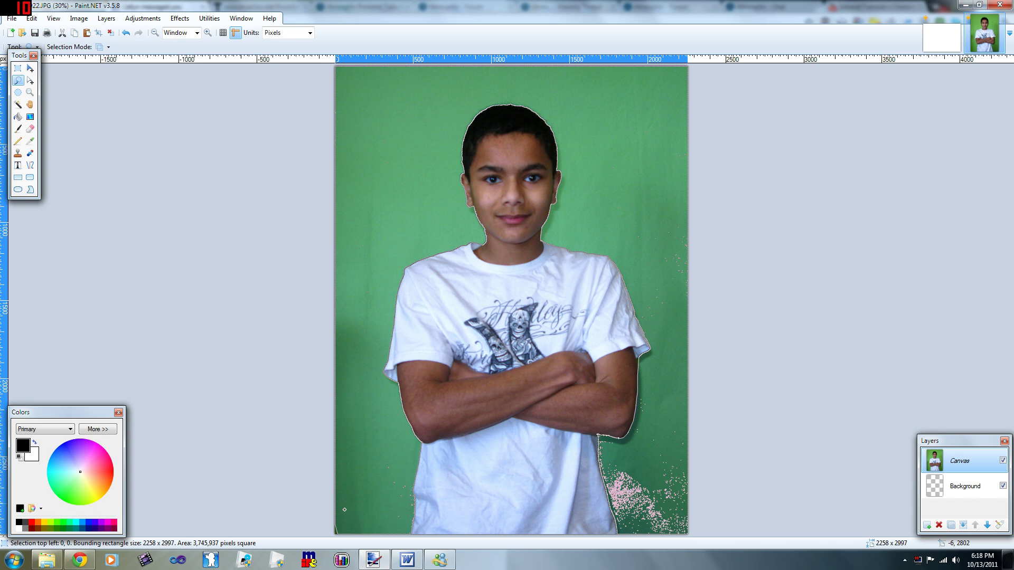
drag(334, 504, 340, 550)
mouse_move(282, 538)
mouse_down()
mouse_move(411, 487)
mouse_move(413, 516)
mouse_move(388, 494)
mouse_move(382, 465)
mouse_up()
- Add the right-edge green strip, redoing one bad pass, plus the green along the shirt's edge
drag(616, 191, 627, 160)
drag(595, 200, 651, 261)
drag(652, 297, 641, 306)
mouse_move(654, 342)
mouse_down()
mouse_move(663, 332)
mouse_move(669, 388)
mouse_move(643, 389)
mouse_up()
drag(642, 392, 643, 387)
click(126, 34)
mouse_move(688, 182)
mouse_down()
mouse_move(647, 214)
mouse_move(653, 370)
mouse_move(629, 452)
mouse_move(603, 437)
mouse_move(600, 453)
mouse_move(611, 500)
mouse_move(650, 520)
mouse_move(726, 534)
mouse_up()
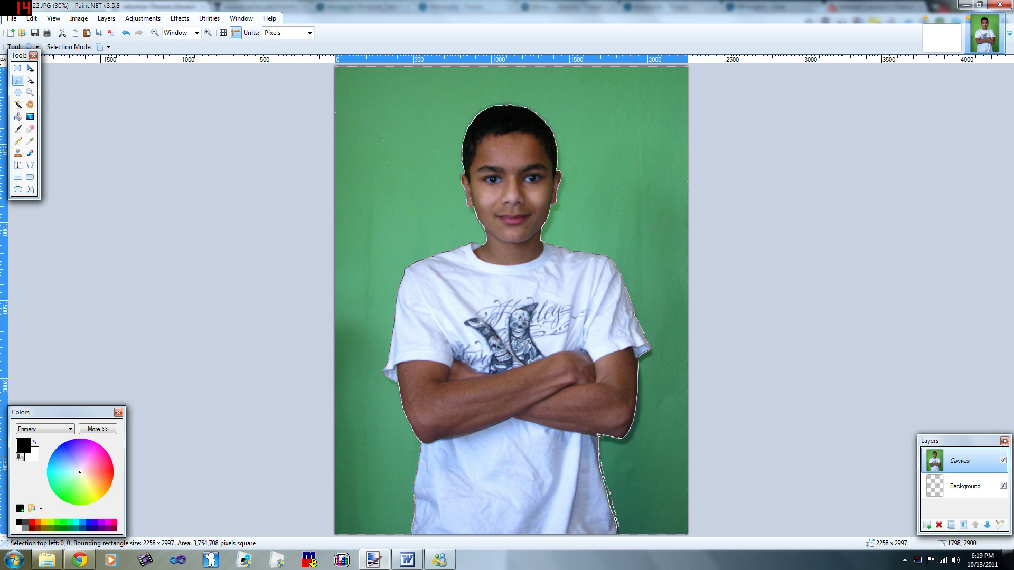
mouse_move(614, 512)
mouse_down()
mouse_move(598, 451)
mouse_move(651, 453)
mouse_up()
- Delete the green background and make the lassoed shirt shoulders black and white
key(Delete)
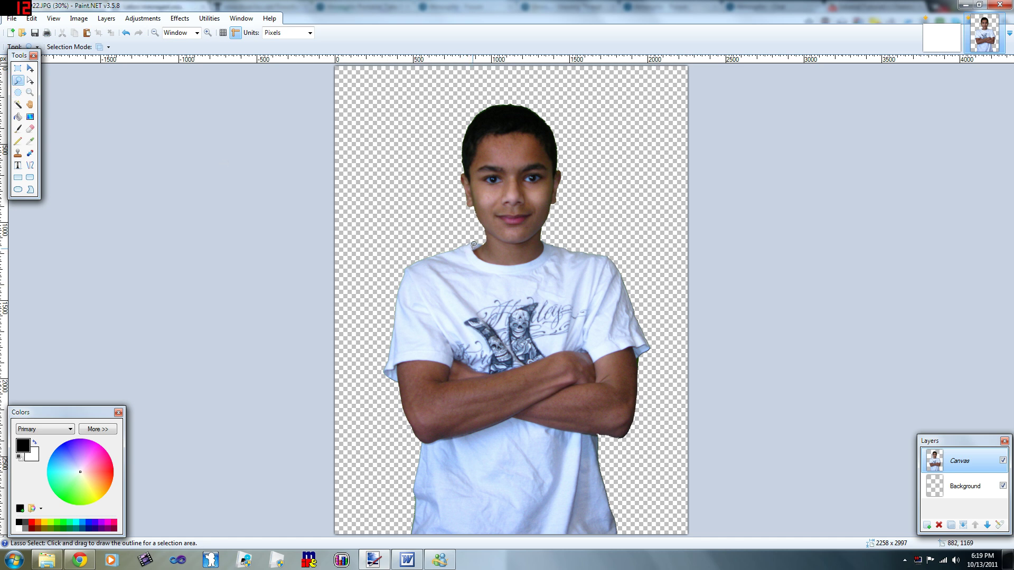
mouse_move(474, 245)
mouse_down()
mouse_move(403, 313)
mouse_move(390, 366)
mouse_move(399, 382)
mouse_move(380, 381)
mouse_move(365, 301)
mouse_move(381, 239)
mouse_move(427, 223)
mouse_move(479, 241)
mouse_up()
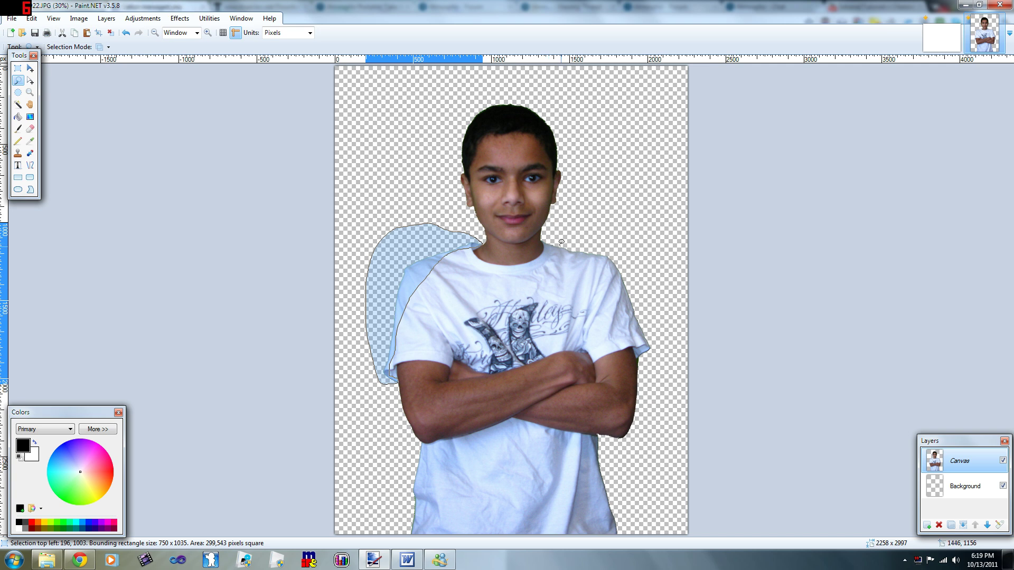
mouse_move(545, 248)
mouse_down()
mouse_move(627, 261)
mouse_move(659, 328)
mouse_move(662, 372)
mouse_move(642, 367)
mouse_move(629, 326)
mouse_up()
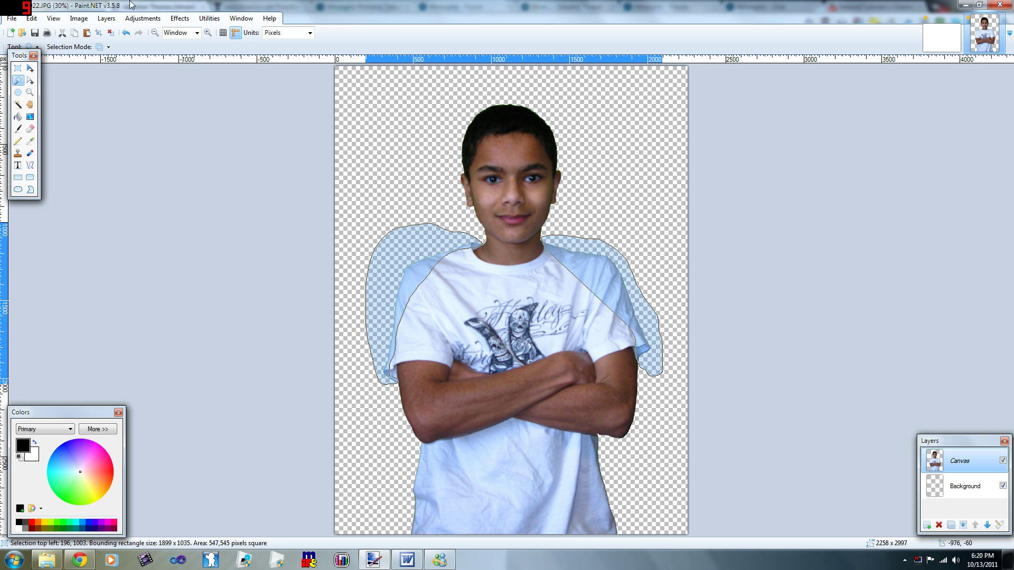
click(143, 18)
mouse_move(106, 21)
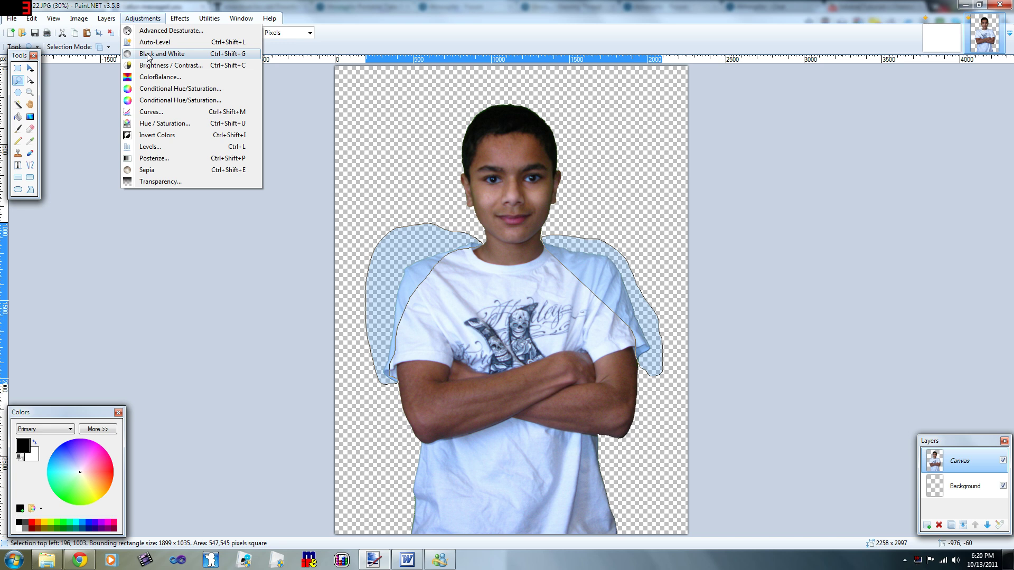
click(150, 55)
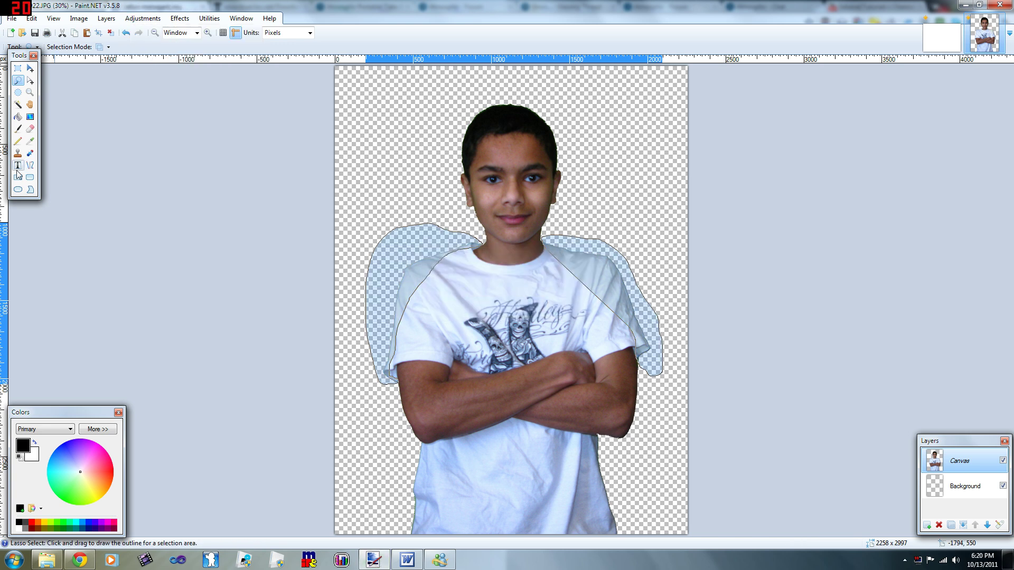
- Clear the shoulder selection, make the Background layer active, and return to the web browser
click(18, 68)
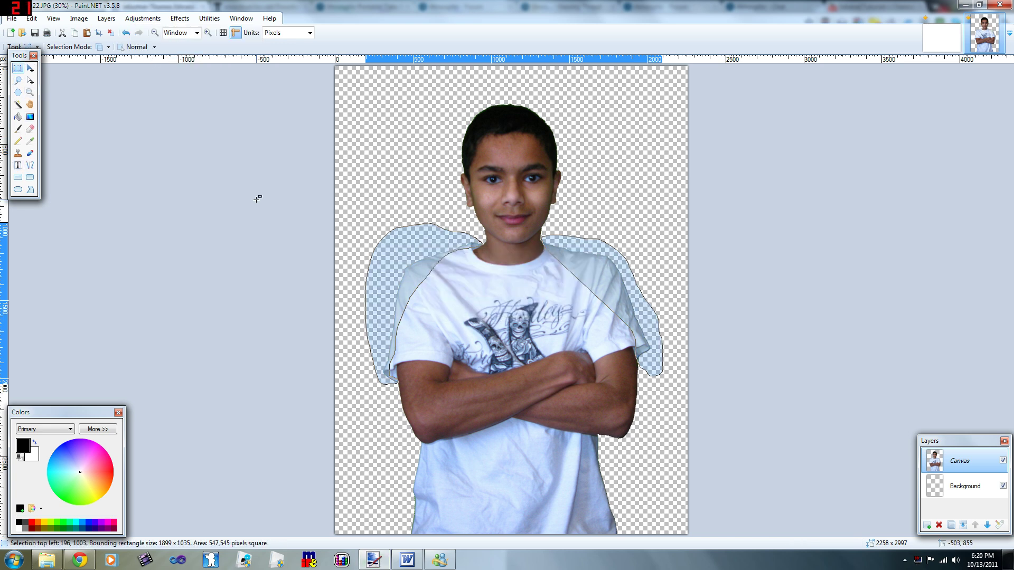
click(102, 47)
click(112, 59)
click(297, 202)
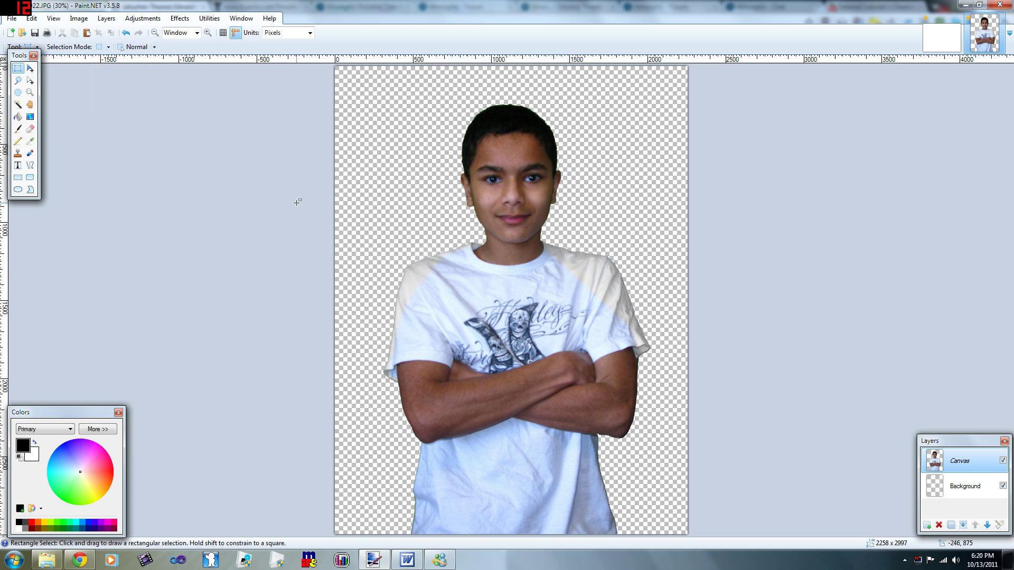
click(126, 33)
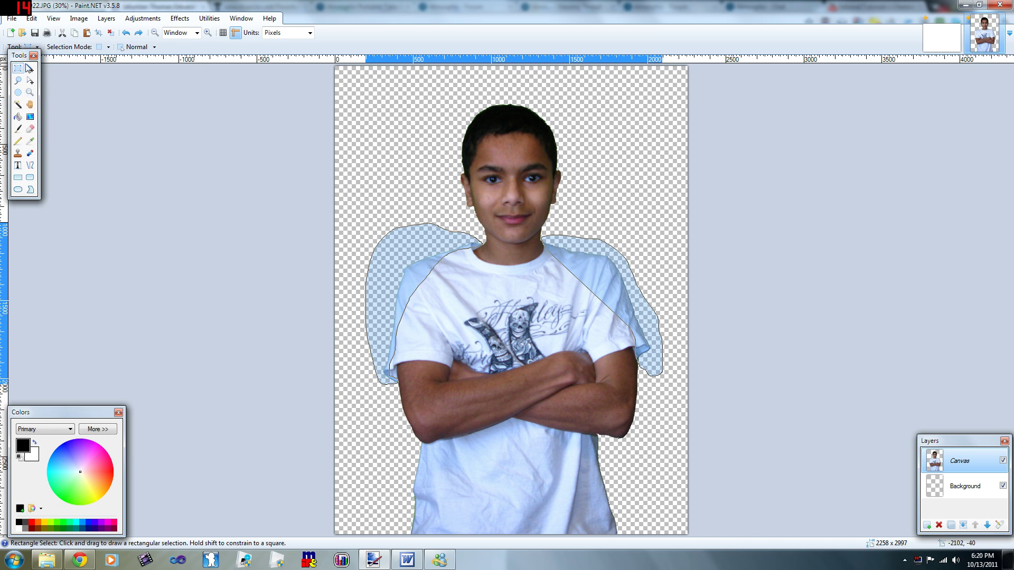
click(109, 47)
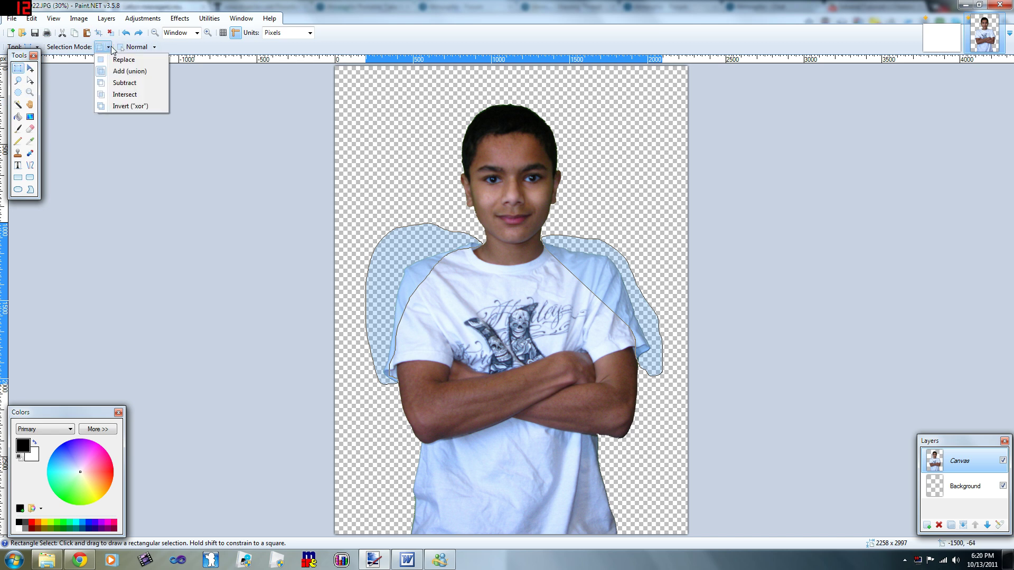
click(124, 59)
click(174, 142)
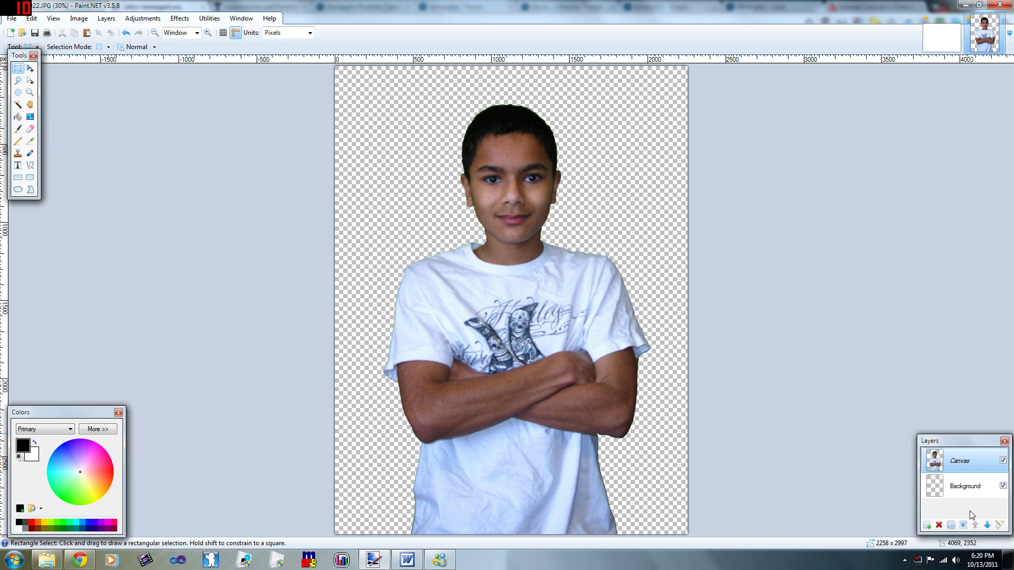
click(966, 487)
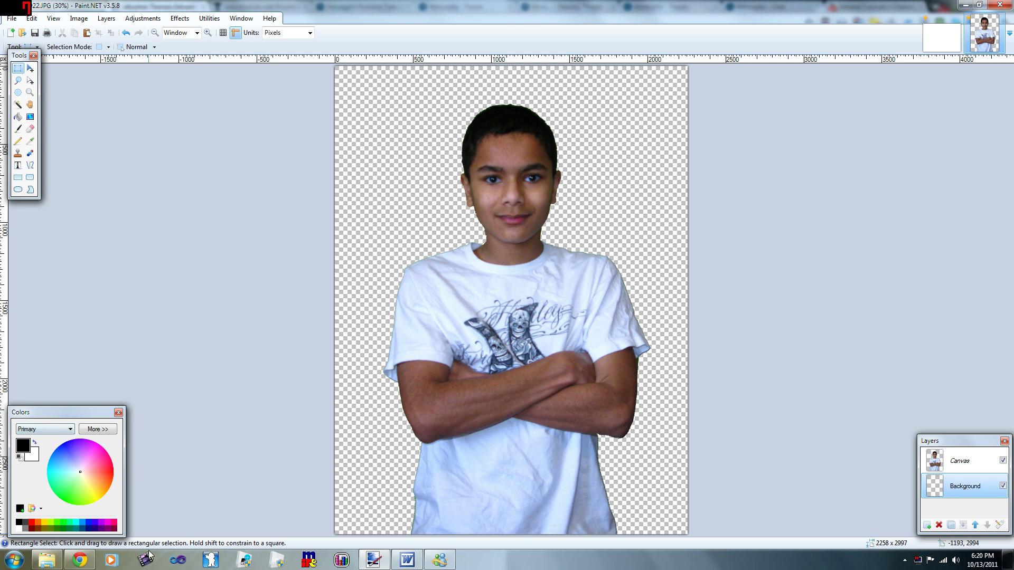
click(80, 560)
- Search Google Images for 'Background' in a new Chrome tab and browse the results
click(668, 6)
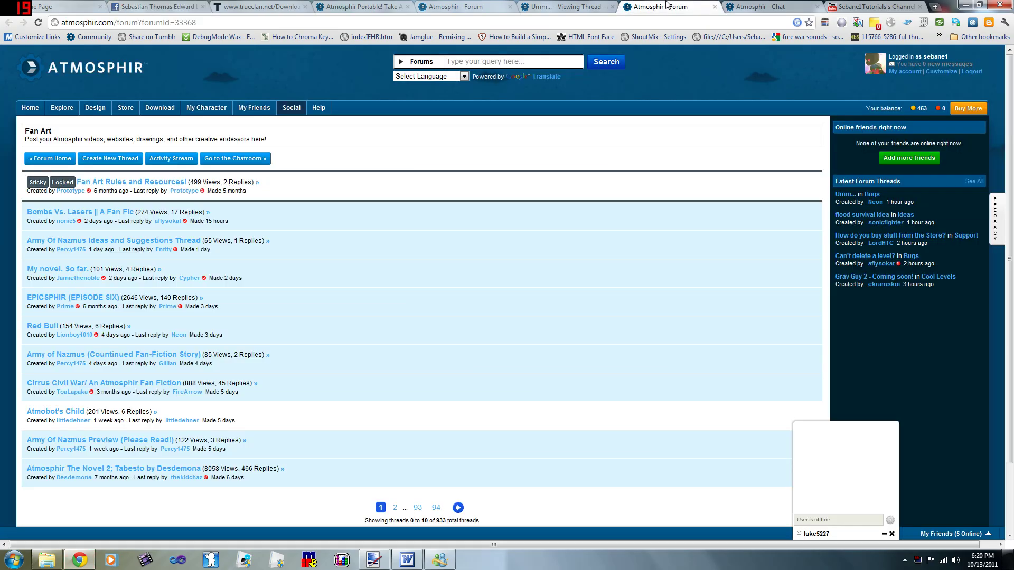
click(869, 6)
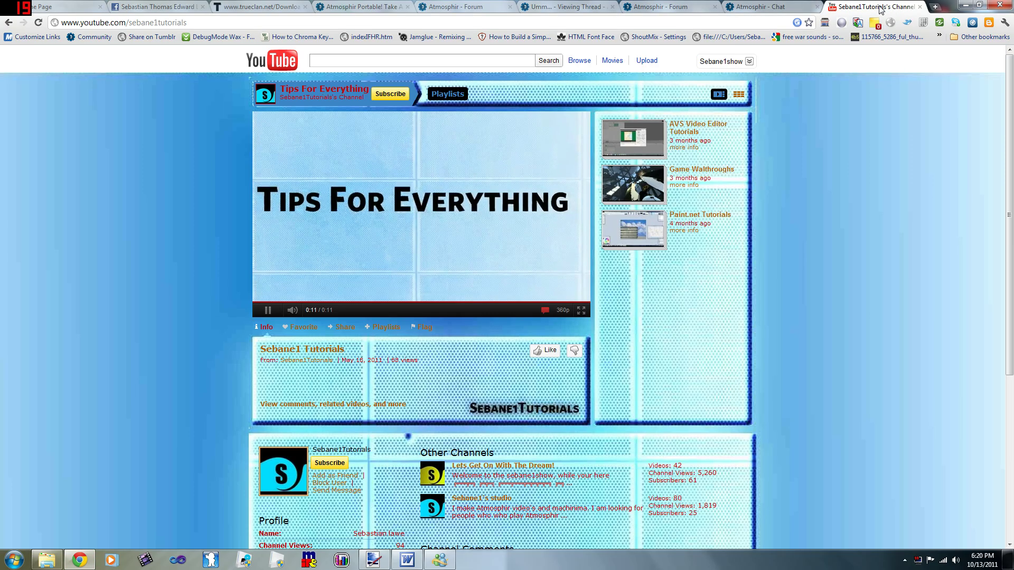
click(935, 7)
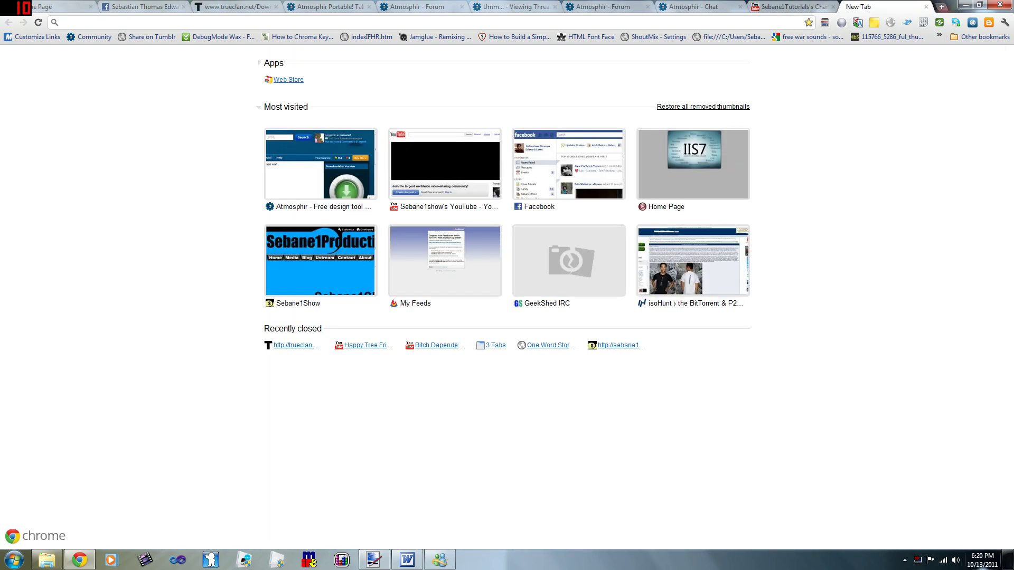
text(Backg)
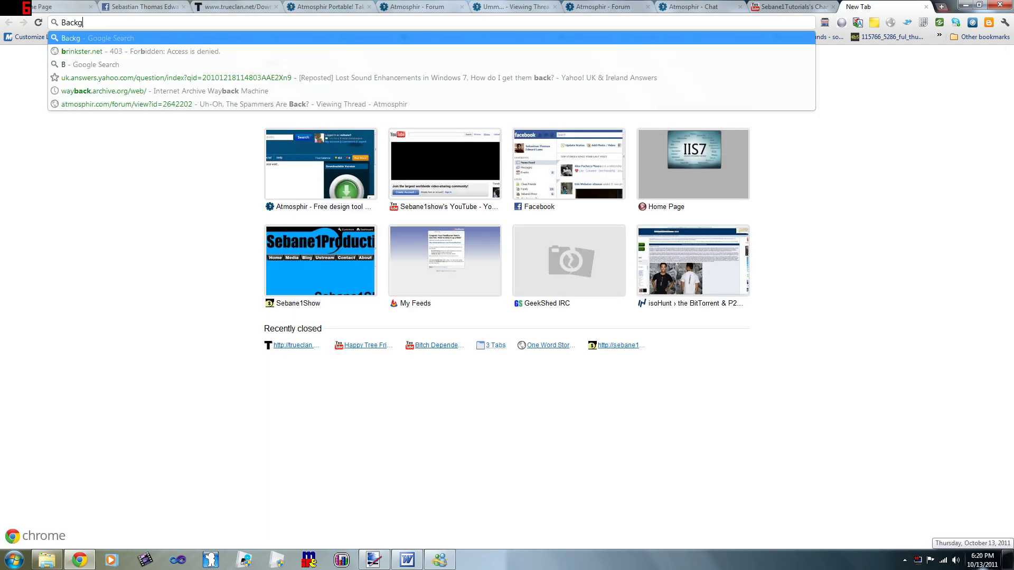
text(round)
key(Return)
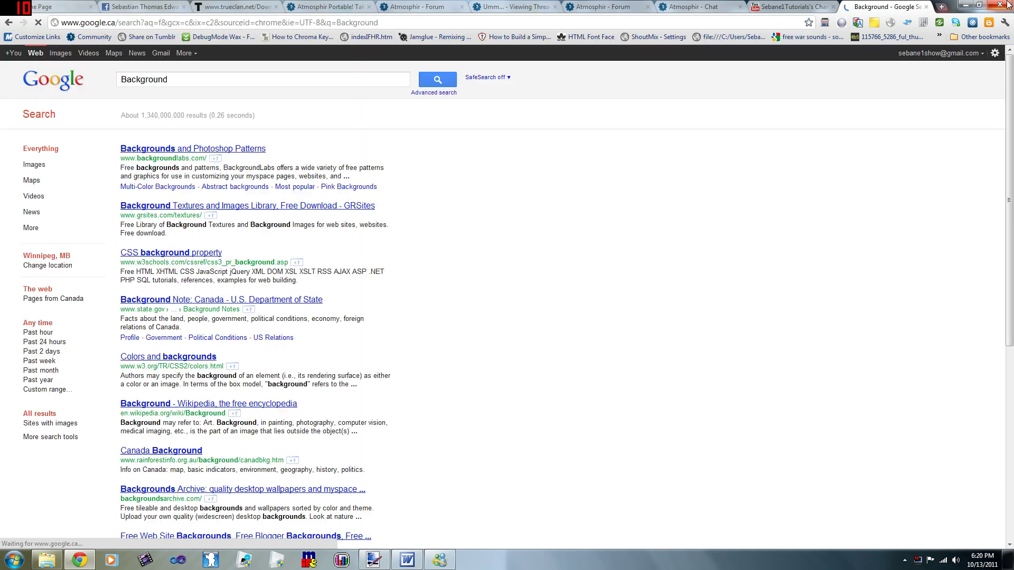
click(60, 53)
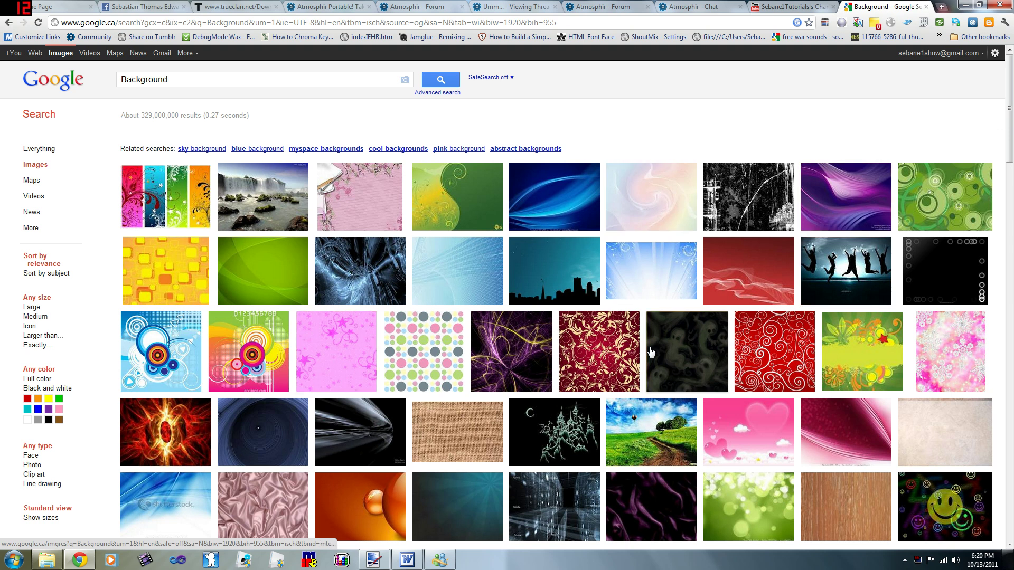
scroll(349, 423, down, 3)
mouse_move(349, 353)
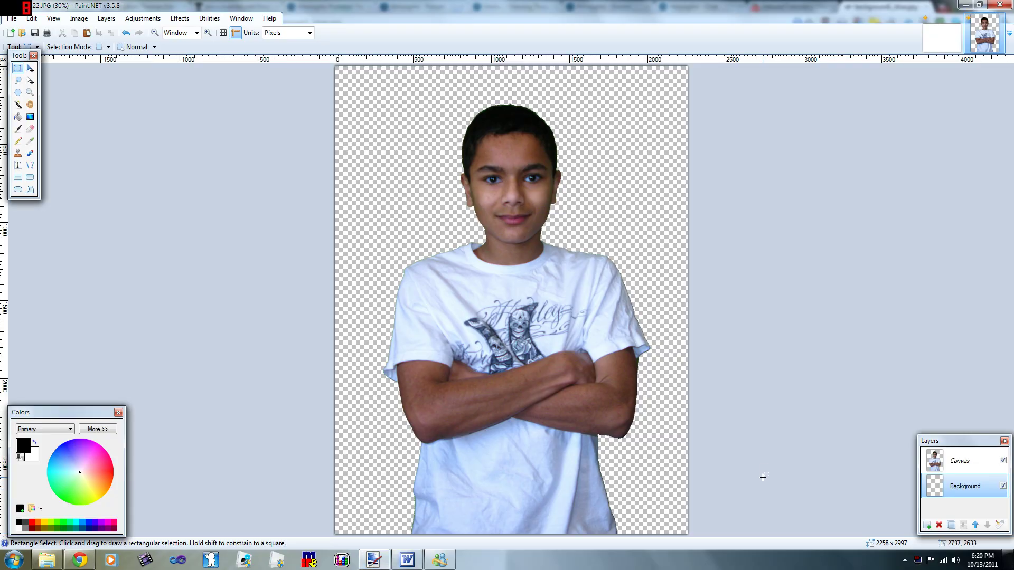
- Paste the teal sunburst image into the Background layer and stretch it over the whole canvas
key(ctrl+v)
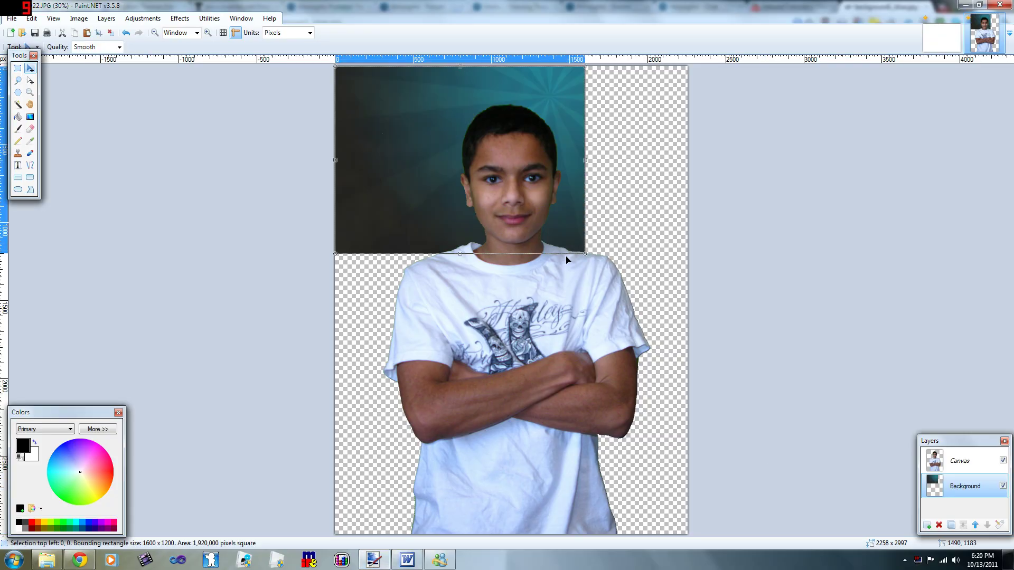
drag(585, 254, 719, 544)
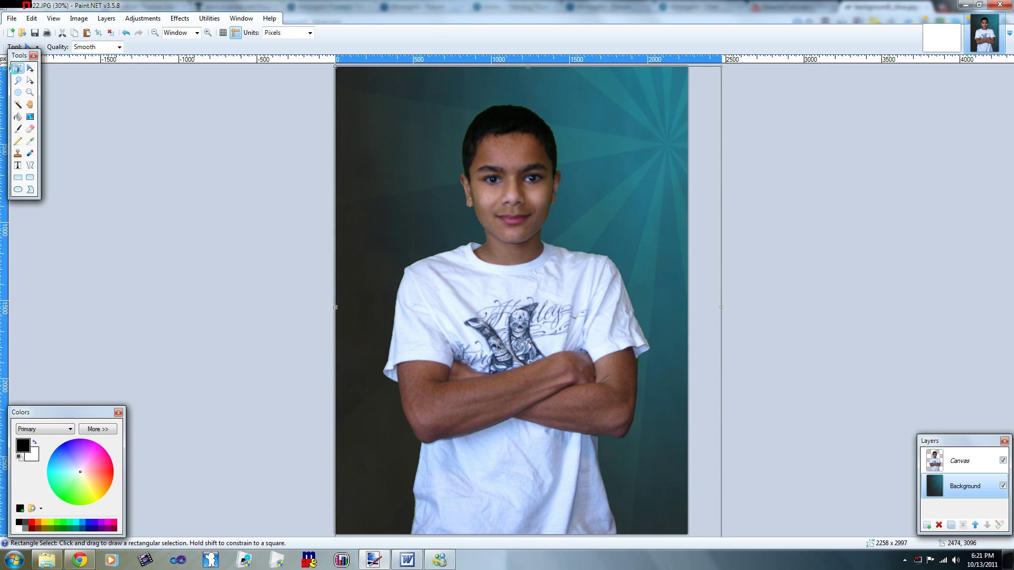
key(s)
click(406, 218)
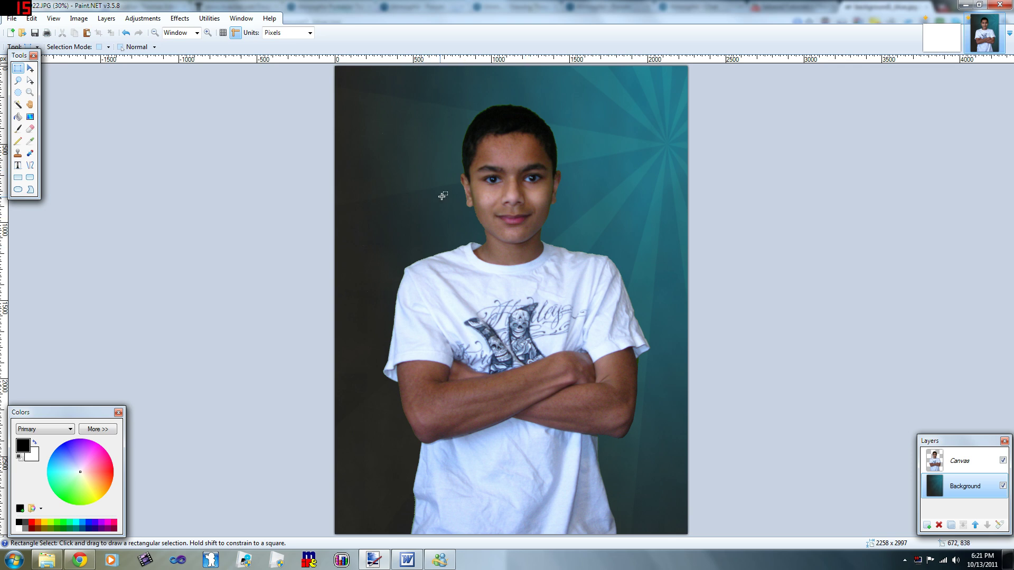
click(961, 461)
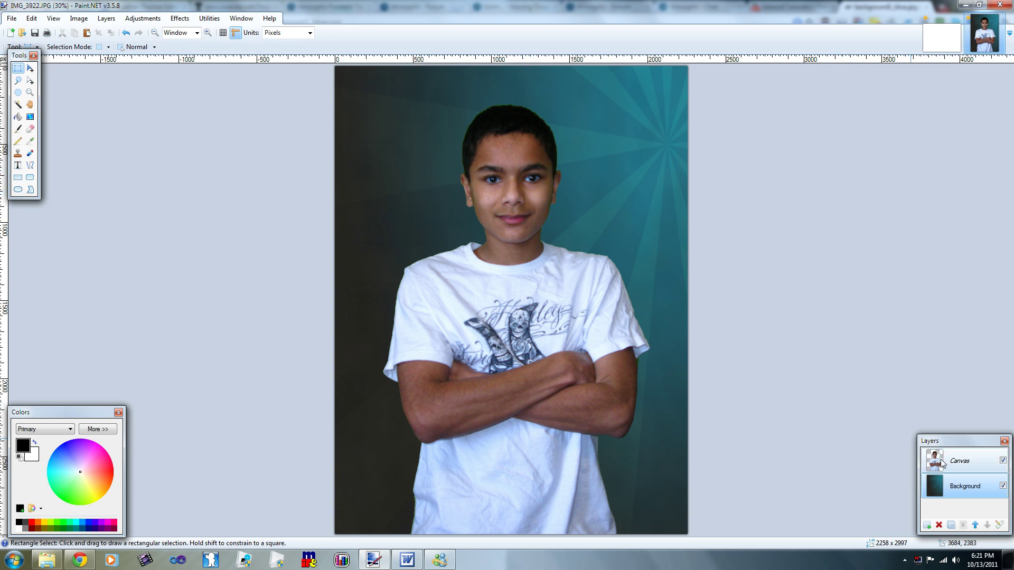
- Select just the boy by inverting the transparent-area selection over the whole image
click(17, 103)
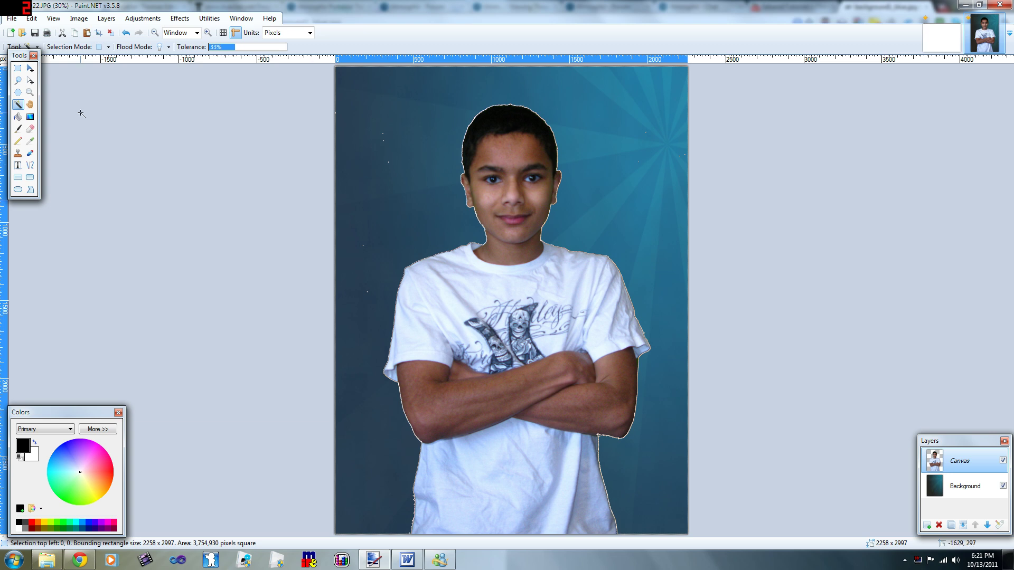
click(18, 68)
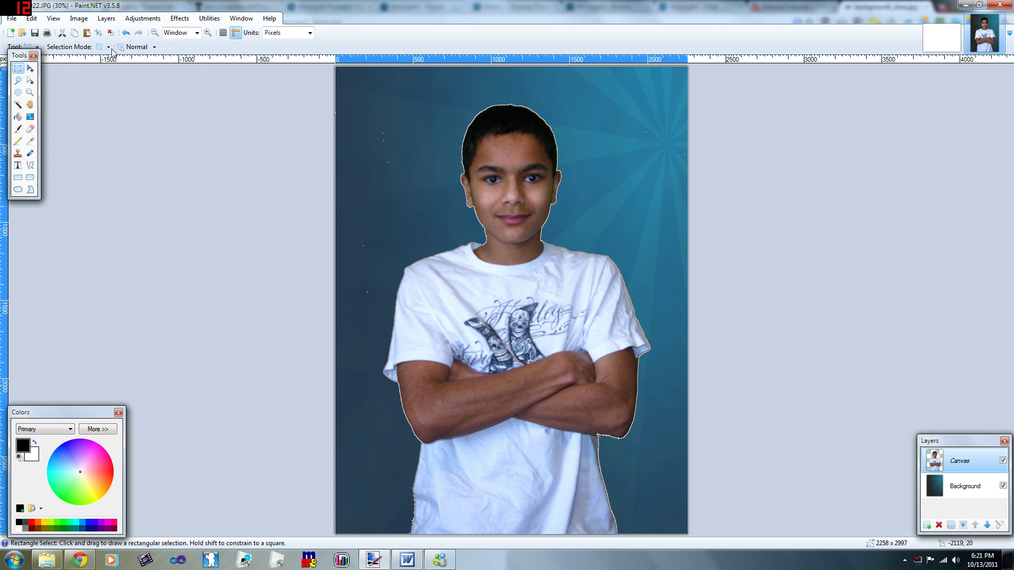
click(108, 47)
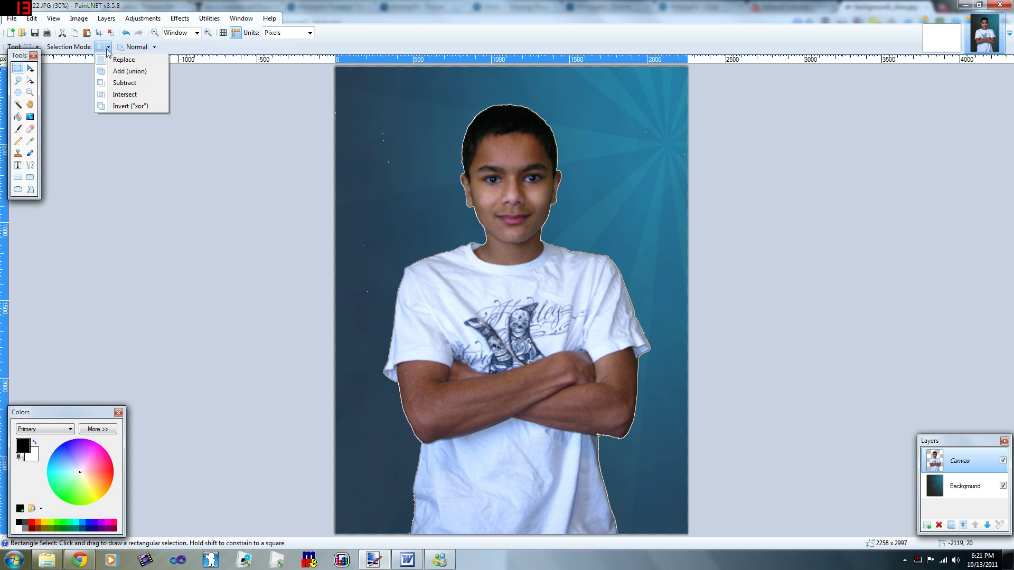
click(122, 106)
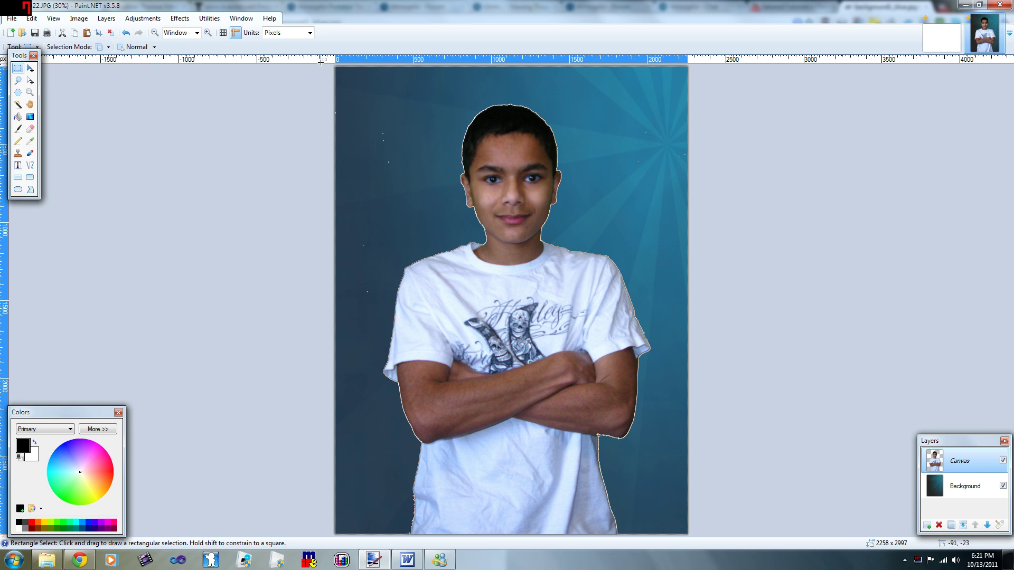
drag(321, 62, 822, 567)
click(179, 18)
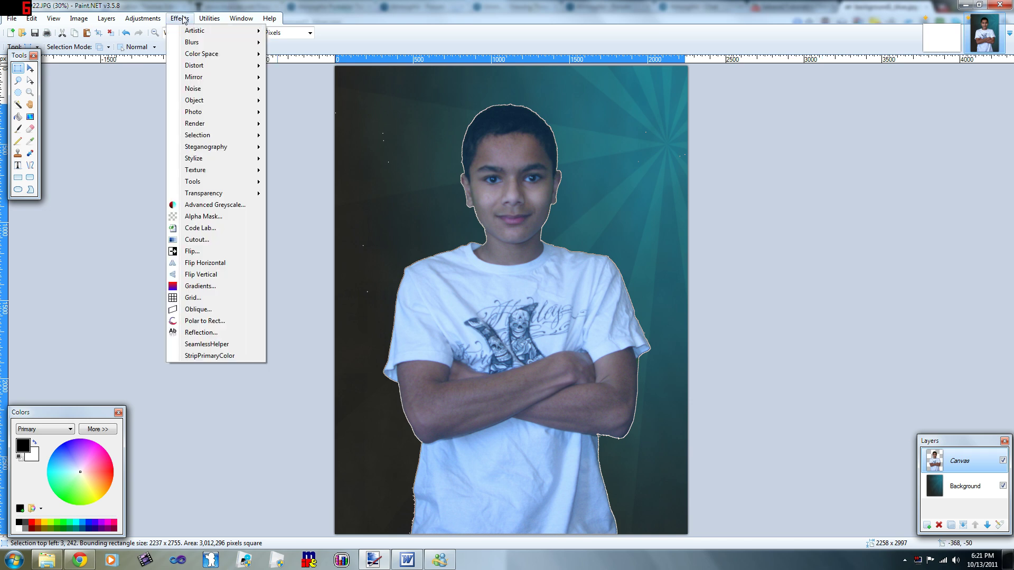
mouse_move(234, 171)
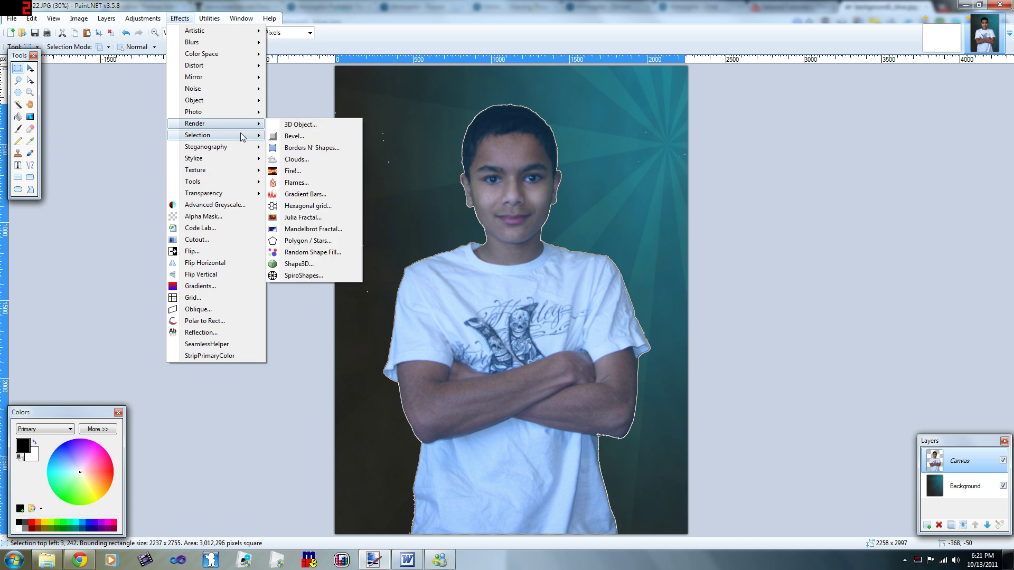
- Feather the boy's selection with radius 4 and Preserve canvas edges on, then deselect
mouse_move(242, 139)
click(281, 146)
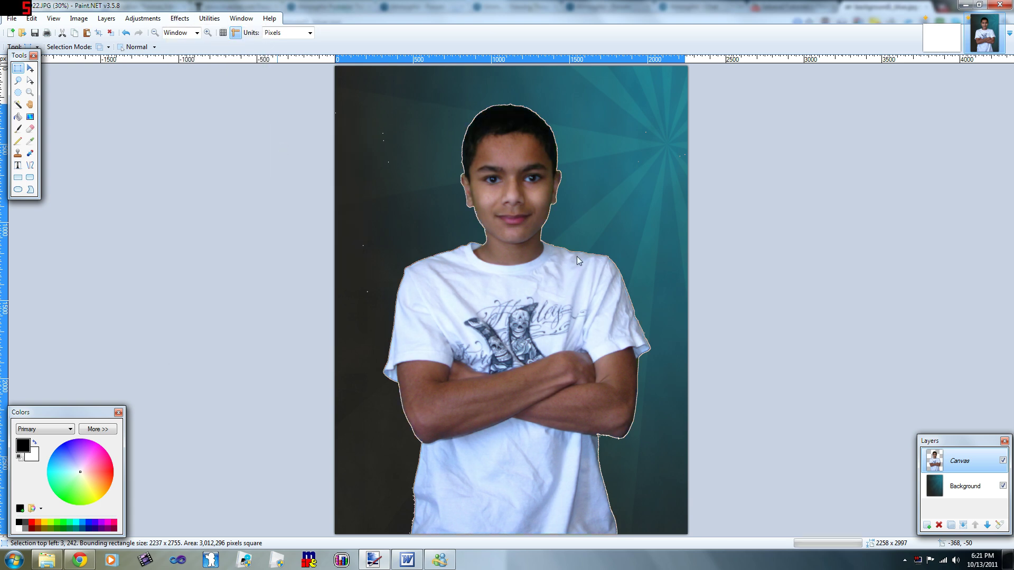
drag(563, 305, 572, 306)
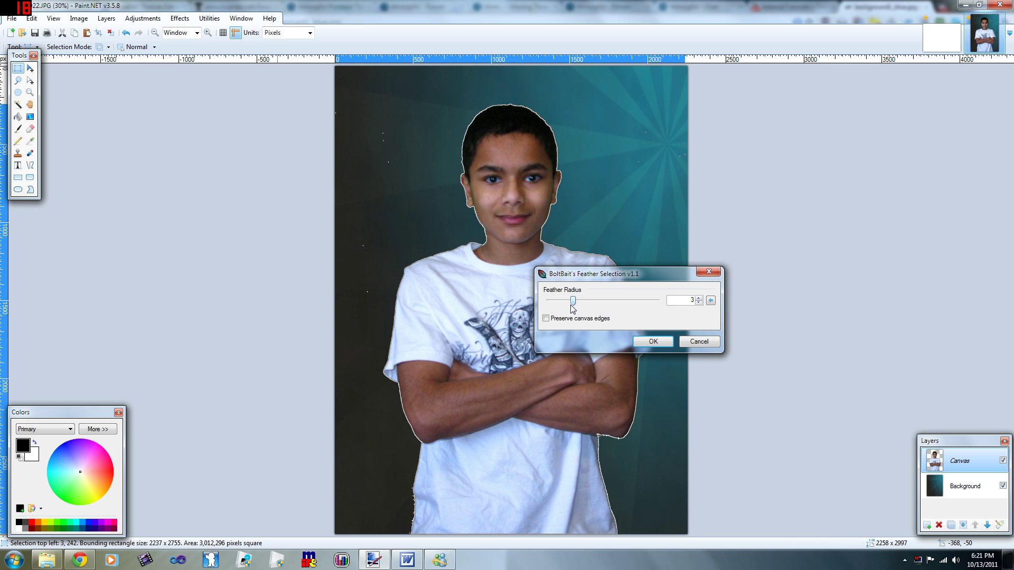
click(571, 319)
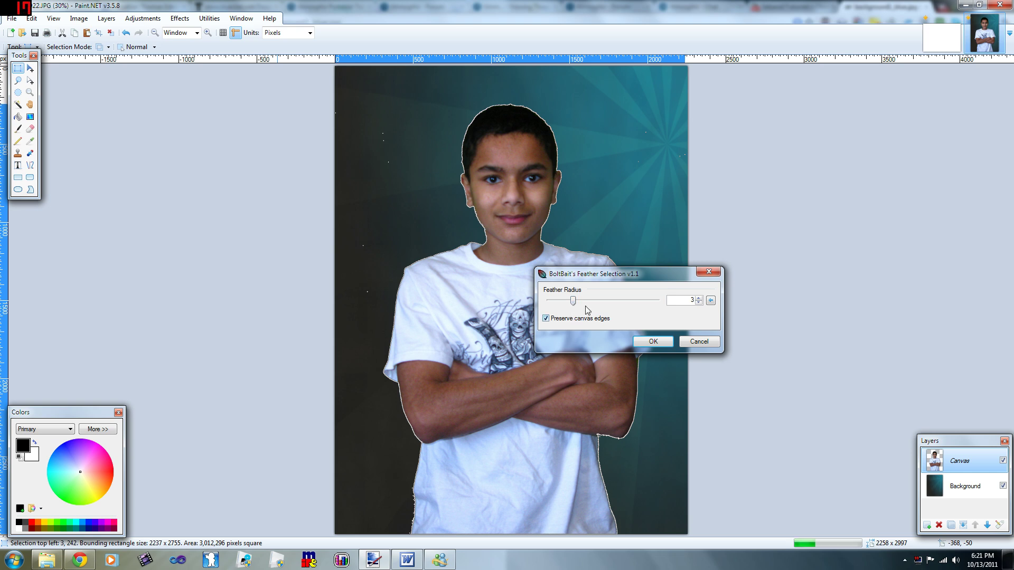
drag(575, 302, 630, 300)
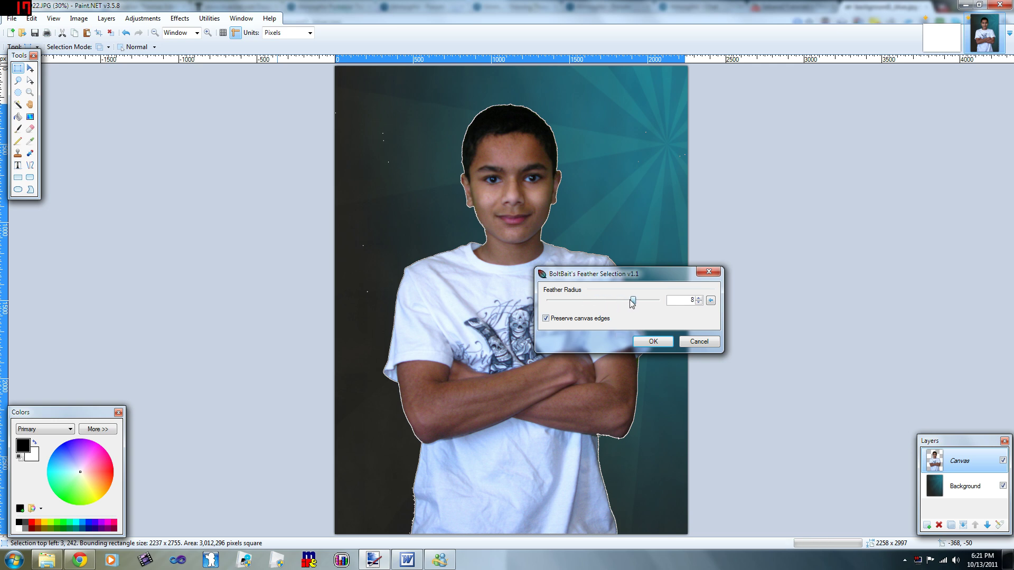
click(653, 342)
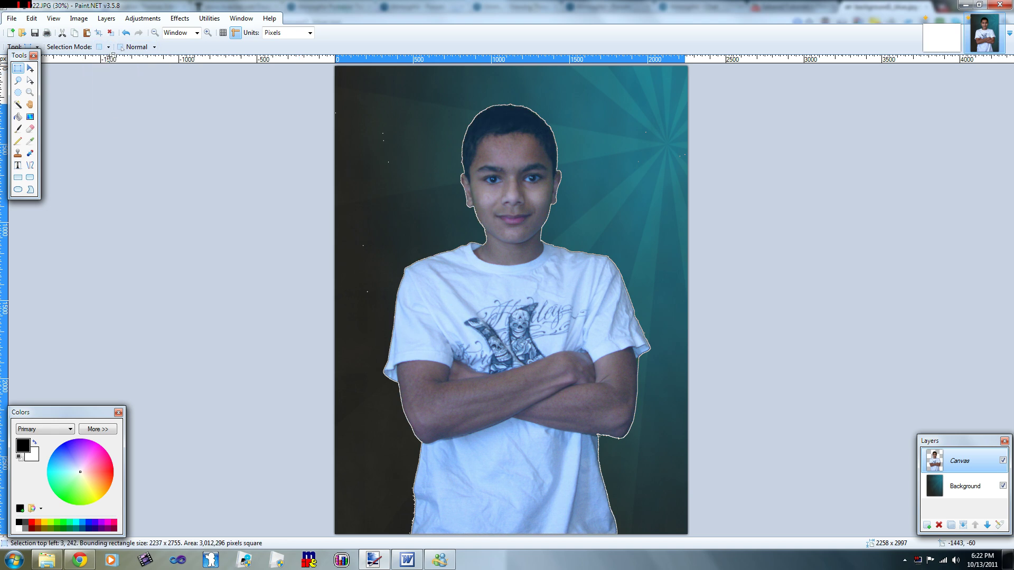
click(233, 134)
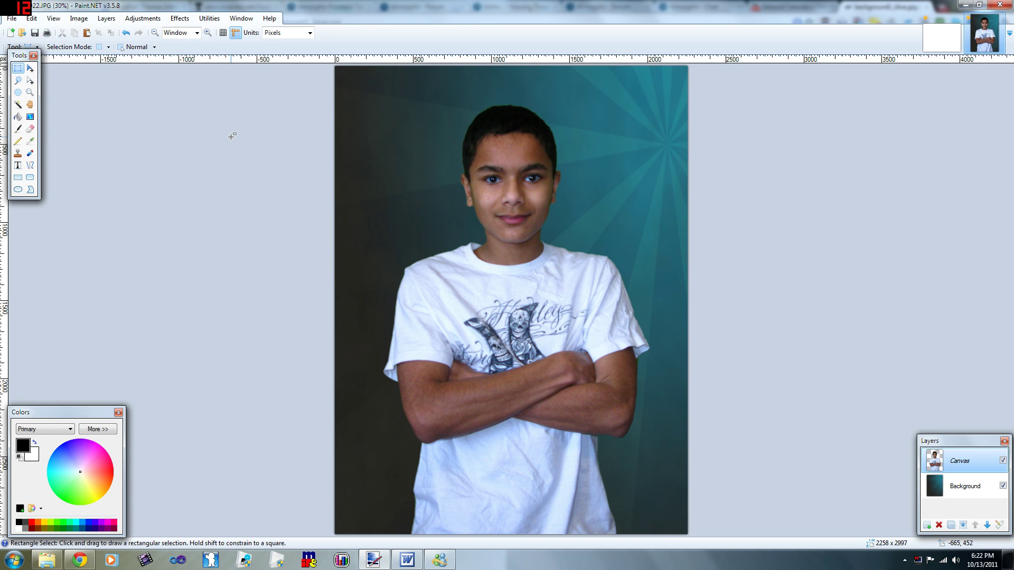